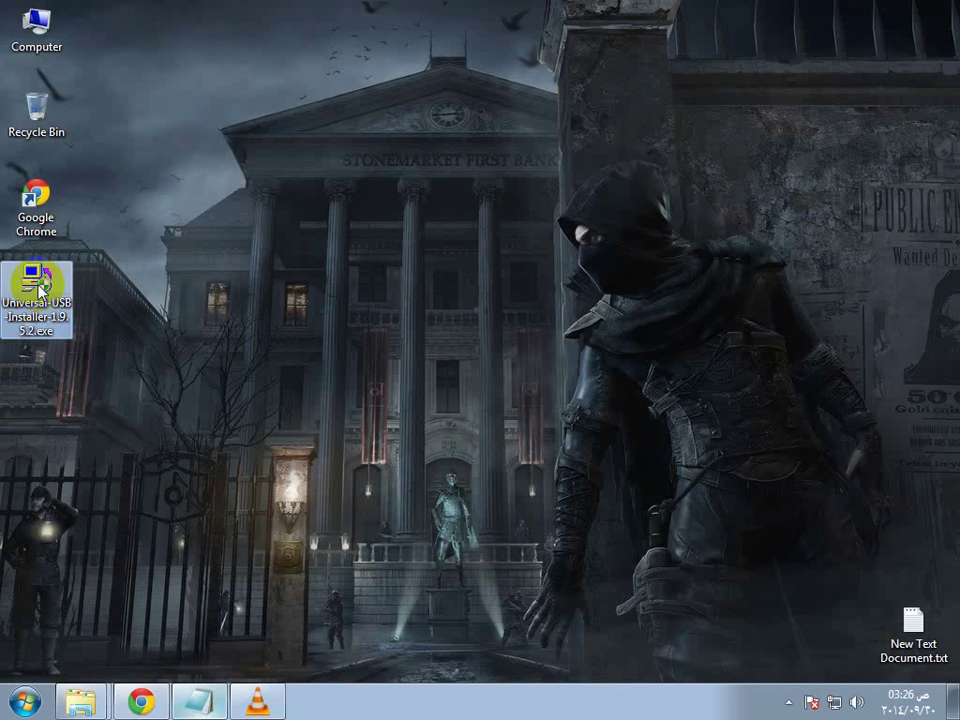
- Launch Universal-USB-Installer-1.9.5.2.exe from the desktop and proceed to its selections page
double_click(41, 288)
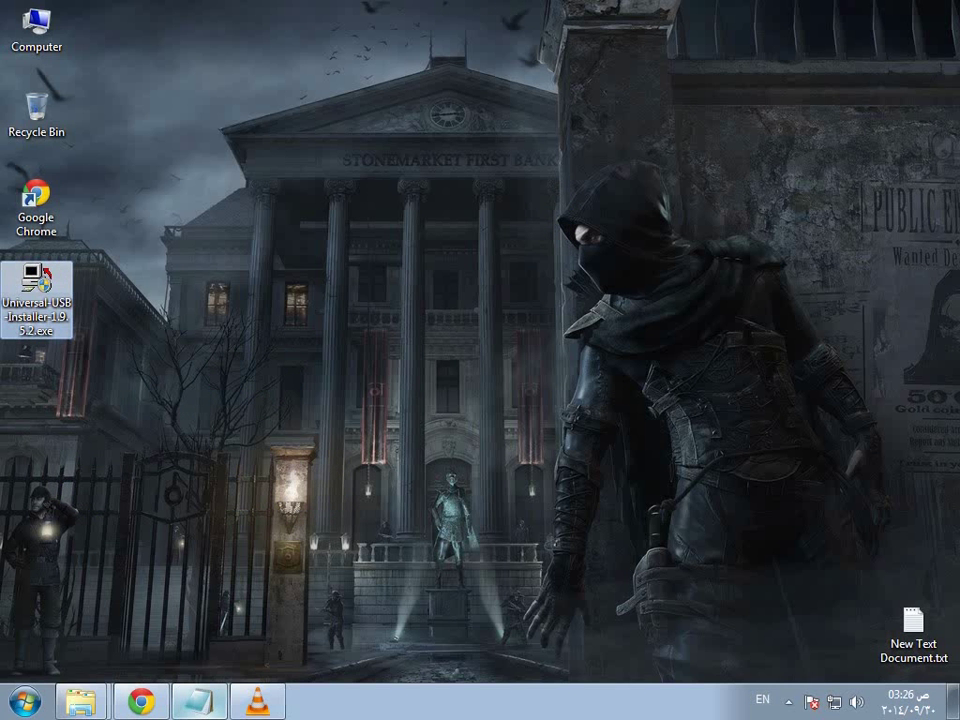
left_click(528, 365)
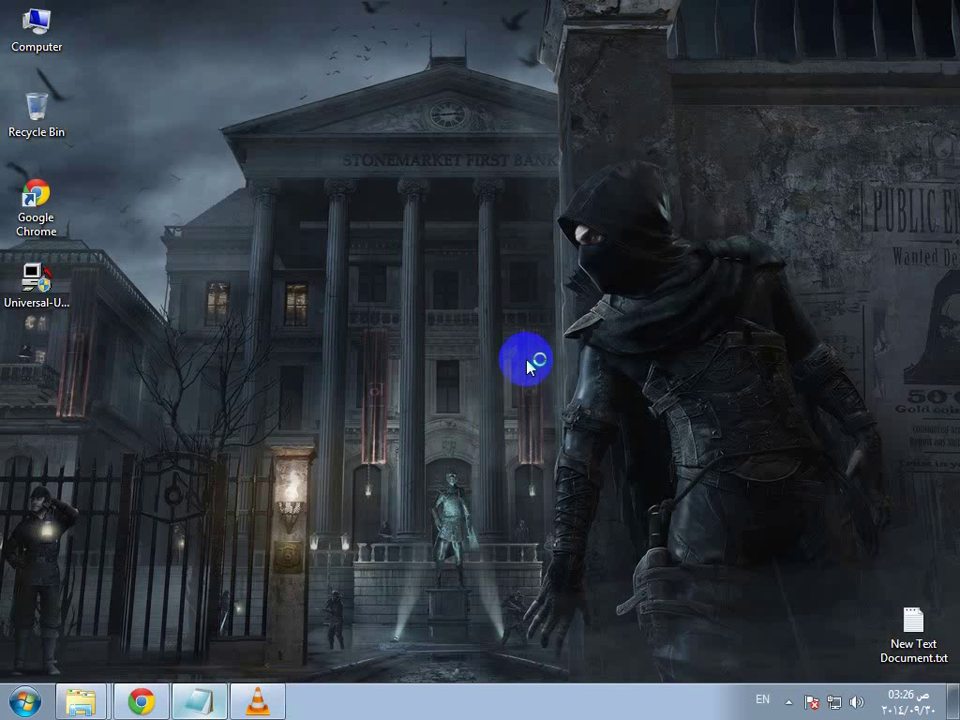
left_click(604, 501)
- Choose Kali Linux as the Linux distribution to put on the USB drive
left_click(458, 279)
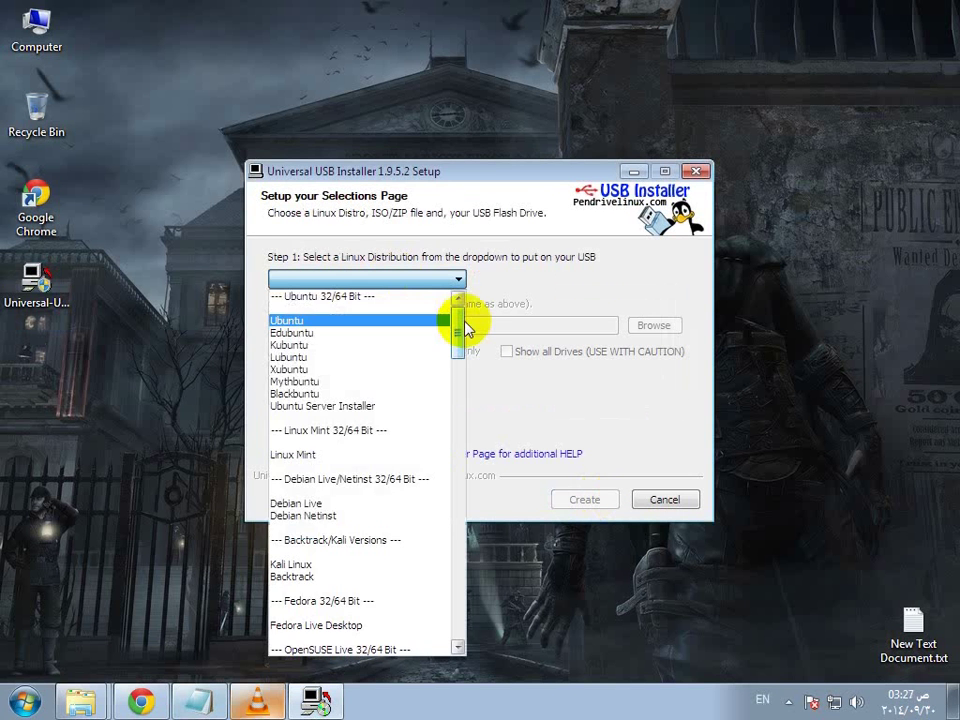
scroll(459, 337, "down", 1)
scroll(400, 350, "down", 1)
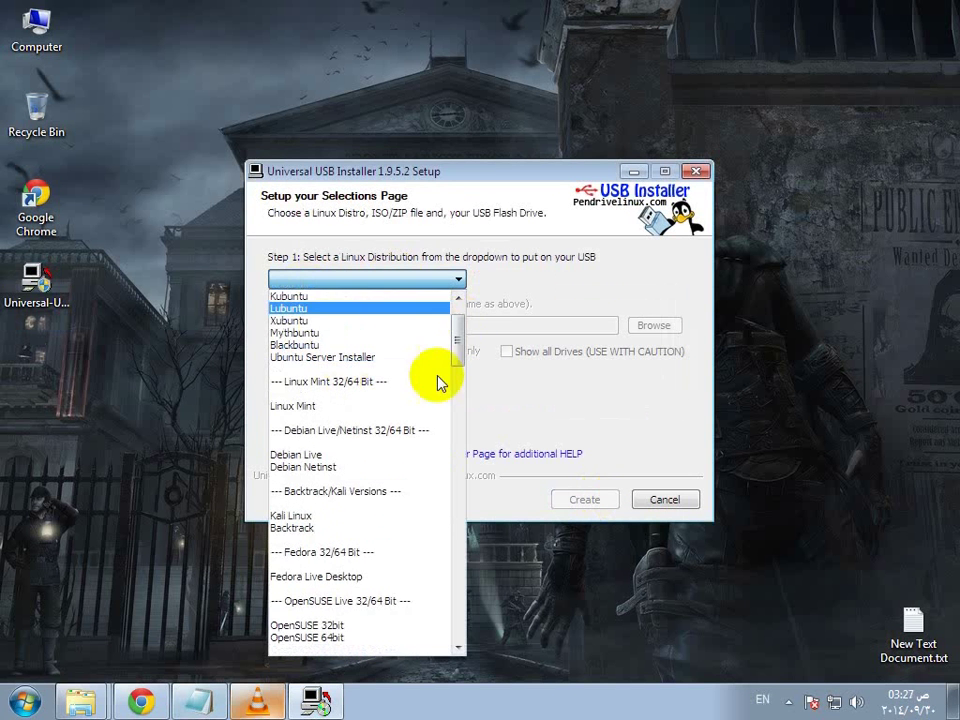
scroll(313, 382, "up", 1)
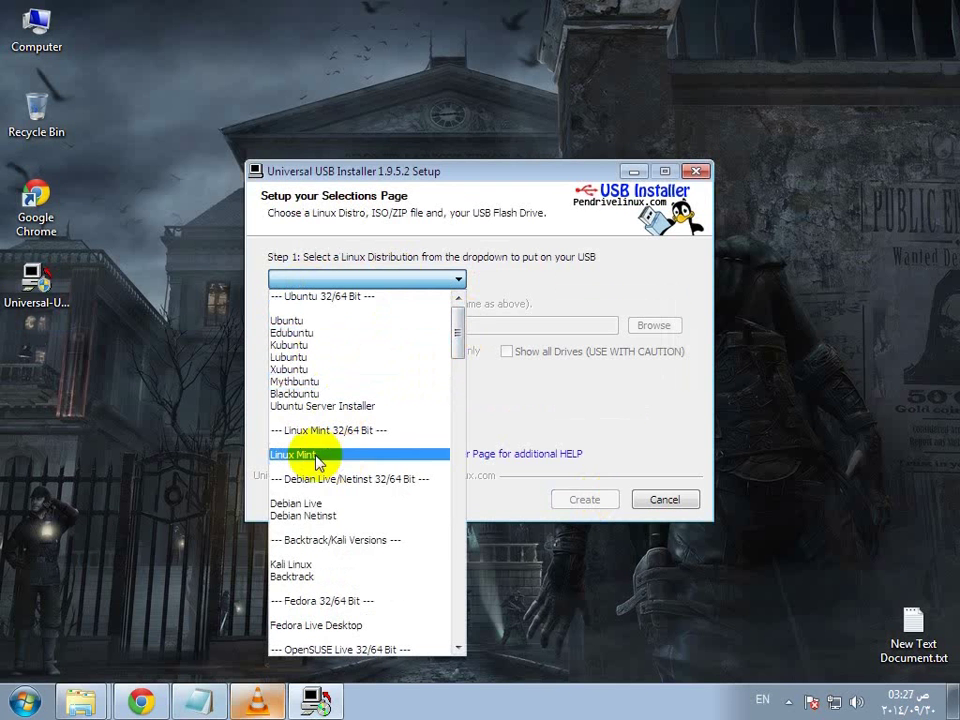
left_click(288, 564)
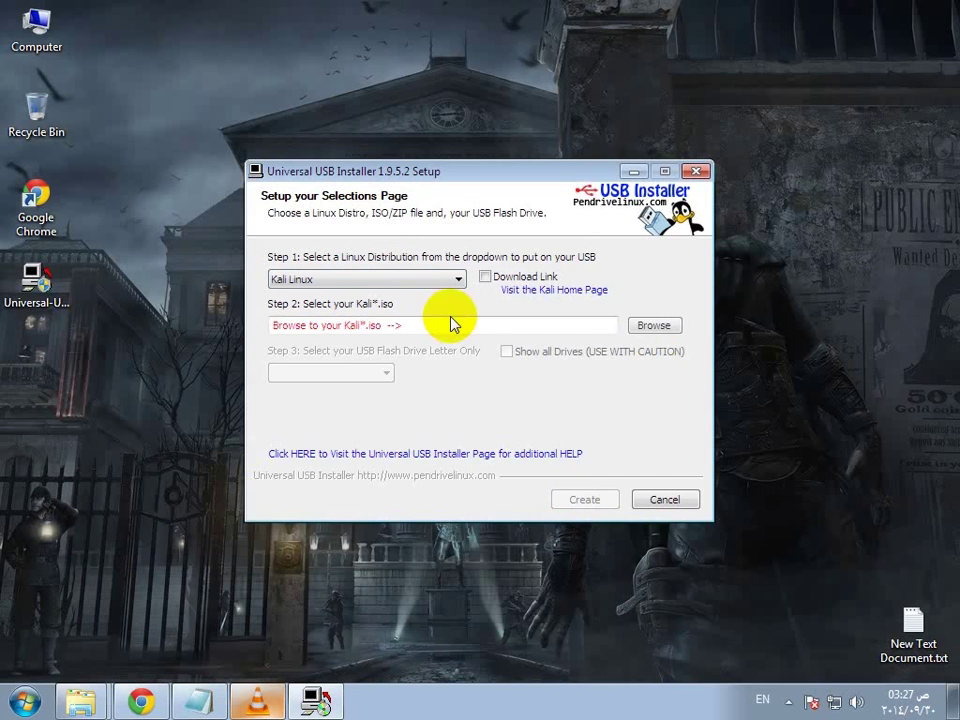
- Load kali-linux-1.0.9-i386.iso from the Downloads folder as the ISO and select G:\ UUI 3GB as the USB flash drive
left_click(655, 328)
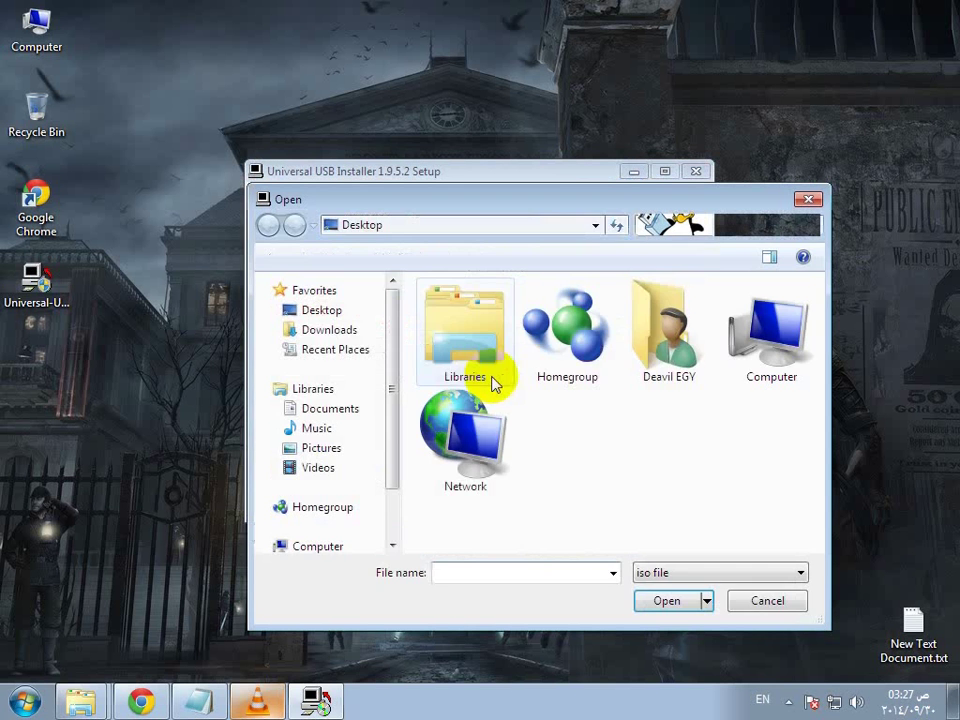
left_click(329, 330)
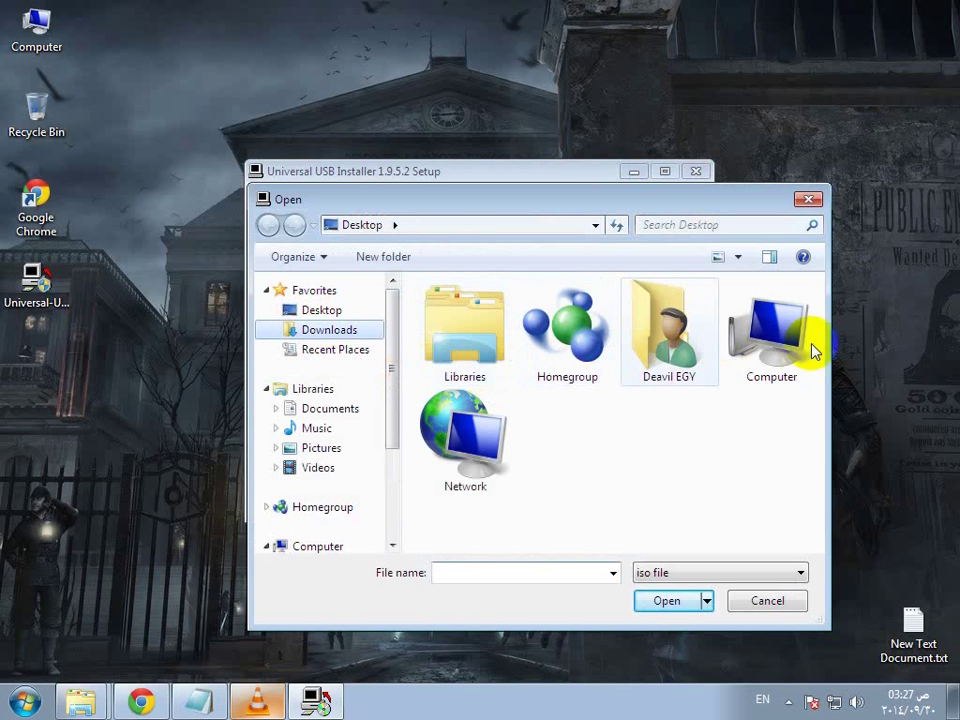
left_click(514, 568)
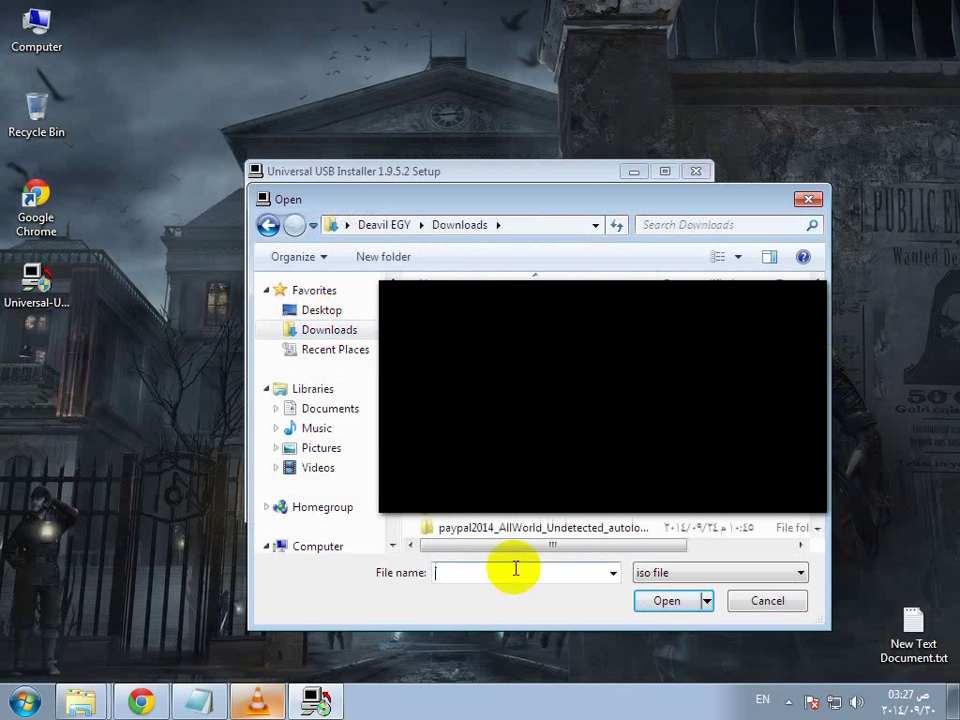
type("k")
key("BackSpace")
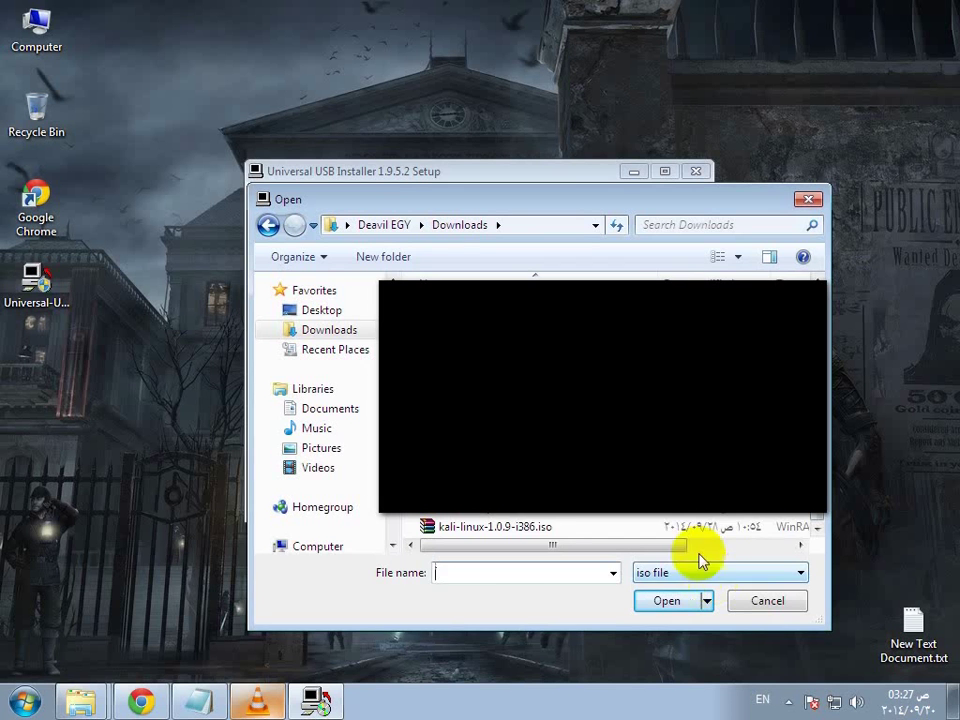
left_click(542, 529)
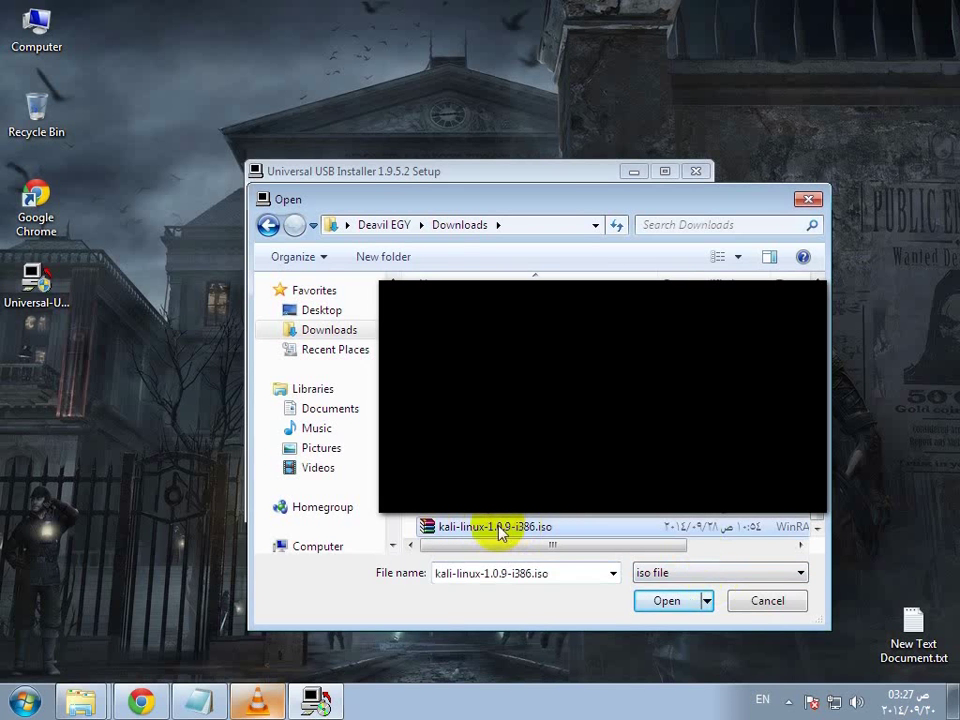
double_click(495, 533)
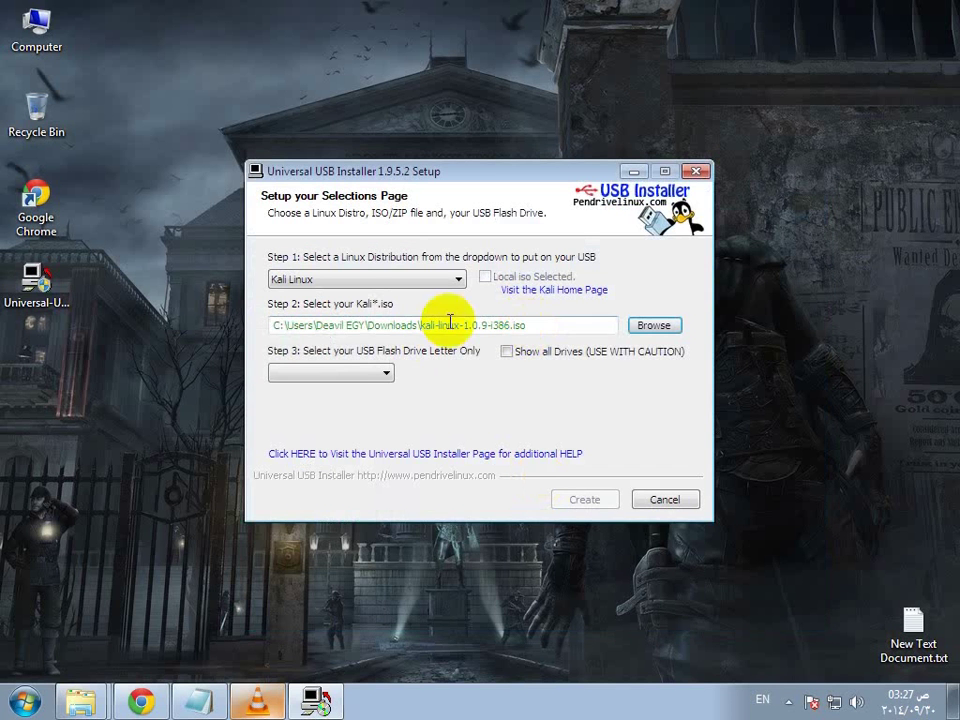
left_click(359, 380)
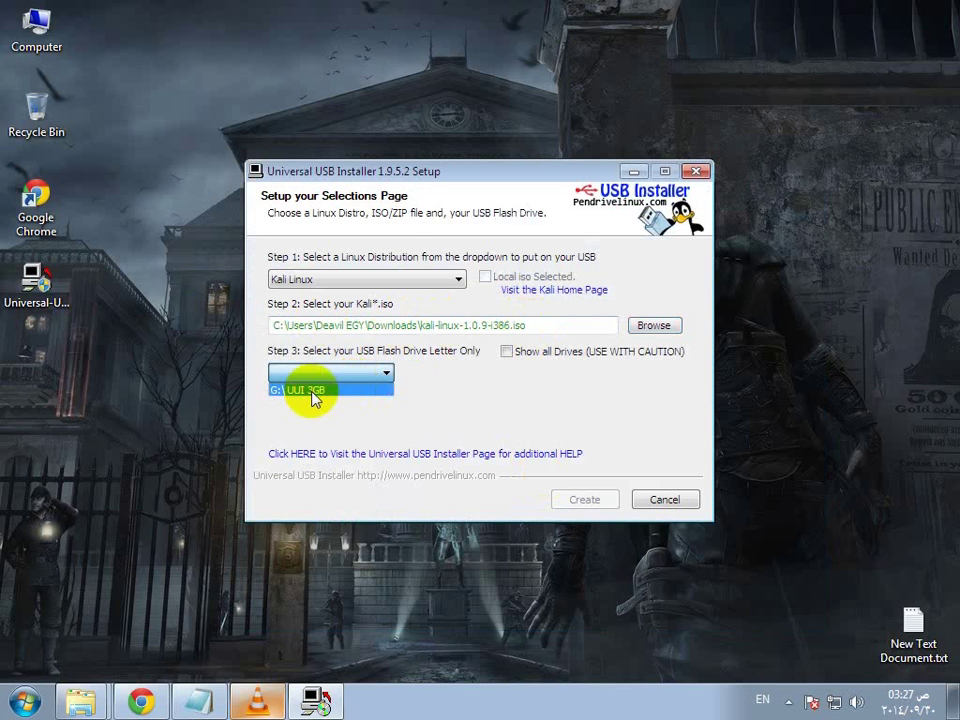
left_click(336, 394)
- Switch to the New Text Document.txt note in Notepad and add the lines "قبل ما" and "نبدا"
key("alt+Tab")
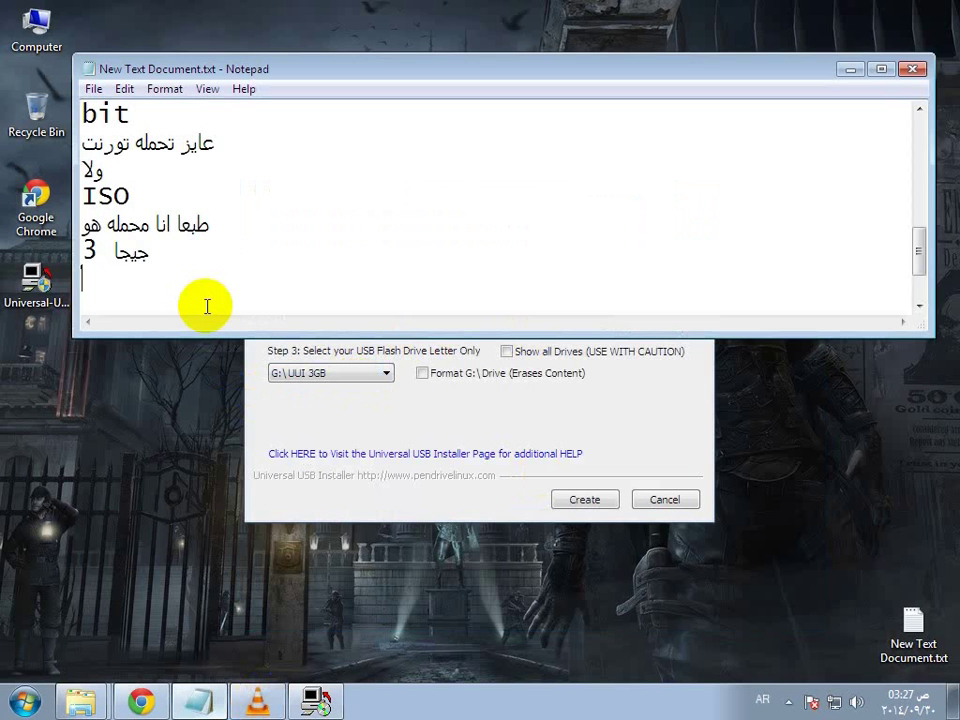
type("قبل ما")
key("Return")
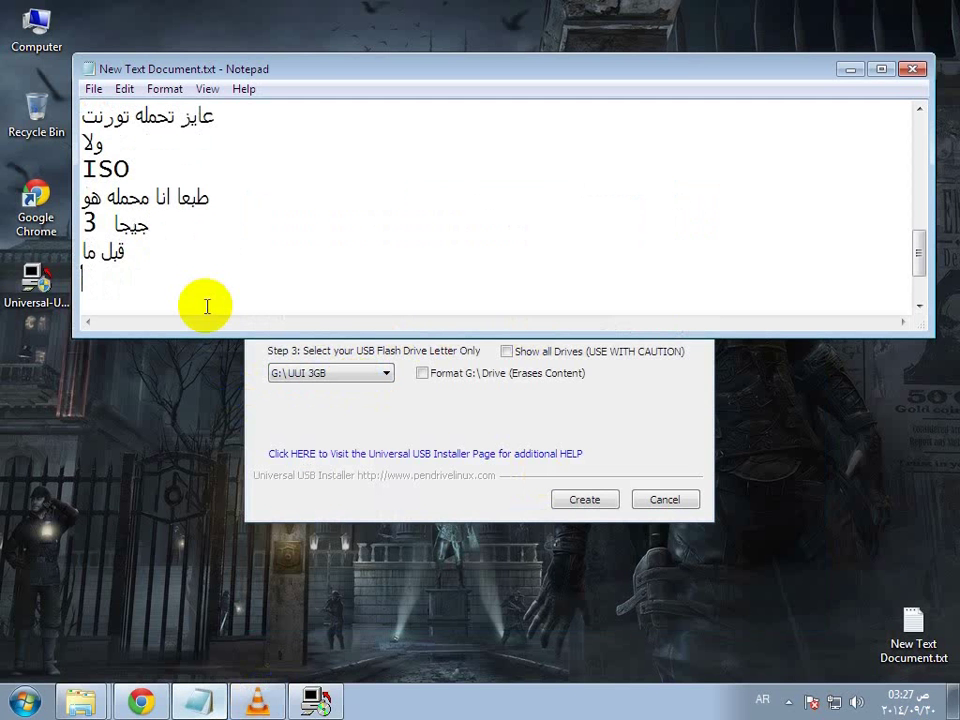
type("تا")
key("BackSpace")
key("BackSpace")
type("نبدا")
key("Return")
- Add the lines "لازم تكون" and "مفرمط الفلاشه" to the end of the note
type("لازم تكو")
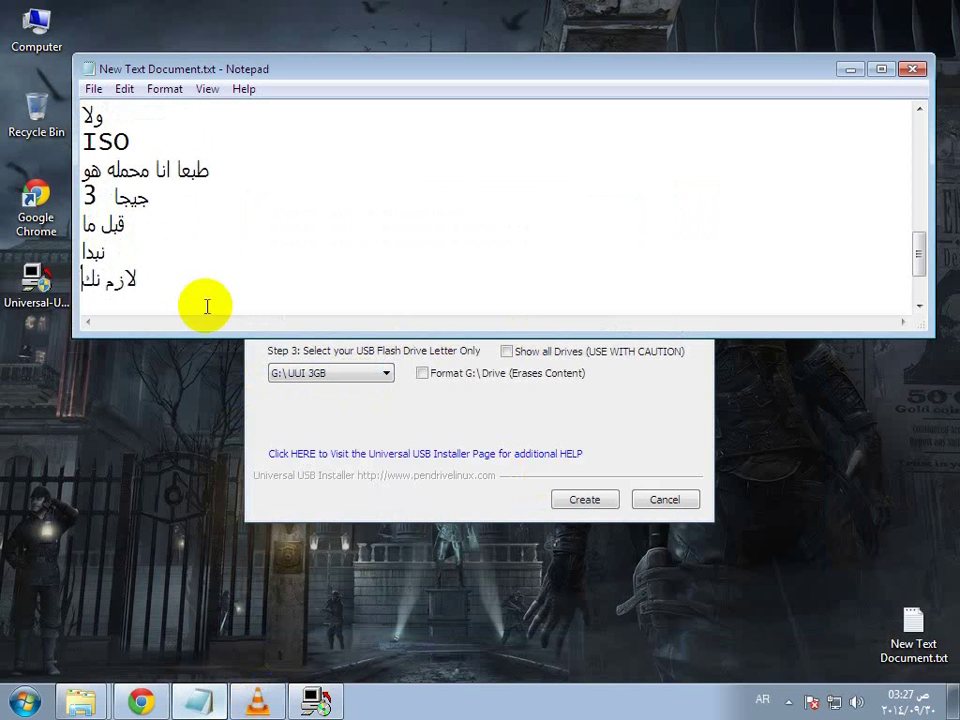
type("ن")
key("Return")
type("مفرمط ال")
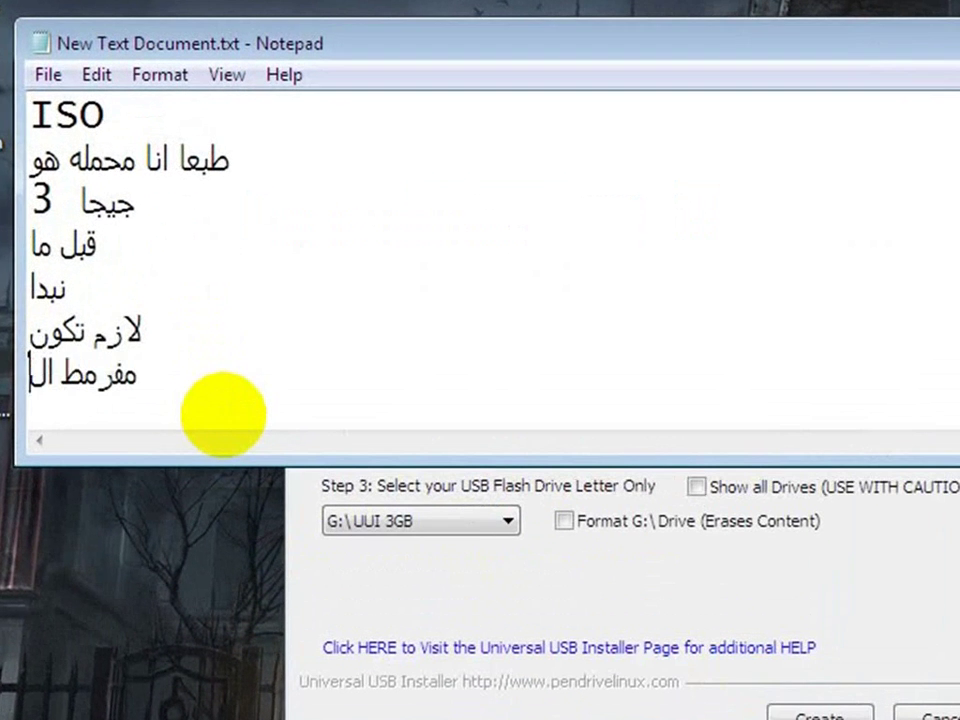
type("فلاشه")
key("Return")
key("Return")
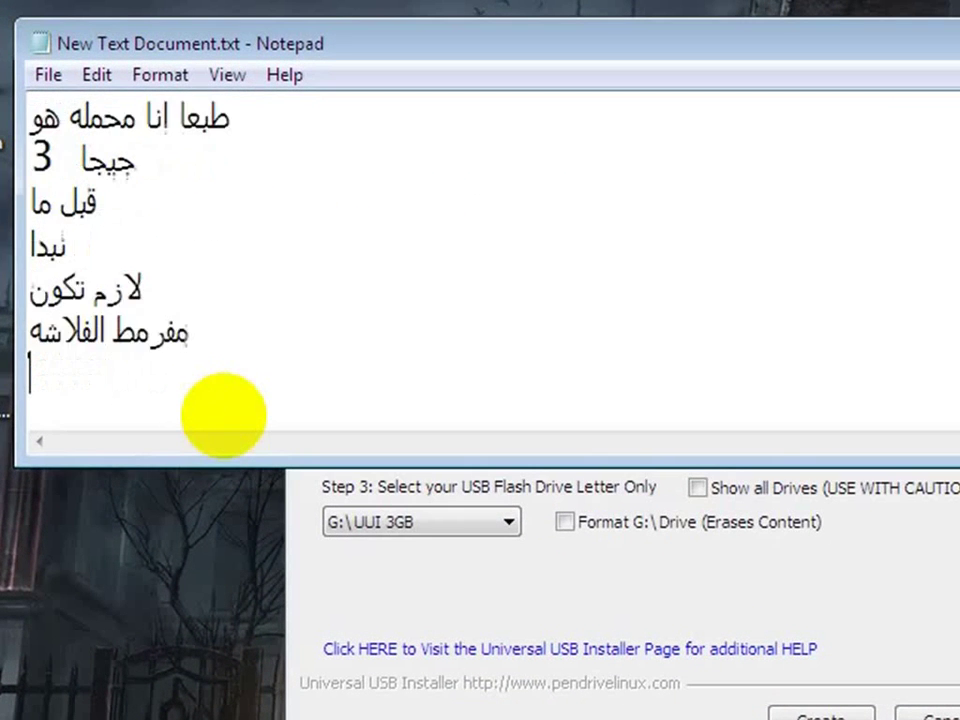
- Continue the note below the flash drive line with "و لازم تكون", "4 جيجا" and "او اكبر" on separate lines
type("تابعوااااااا")
key("Up")
type("و لازم")
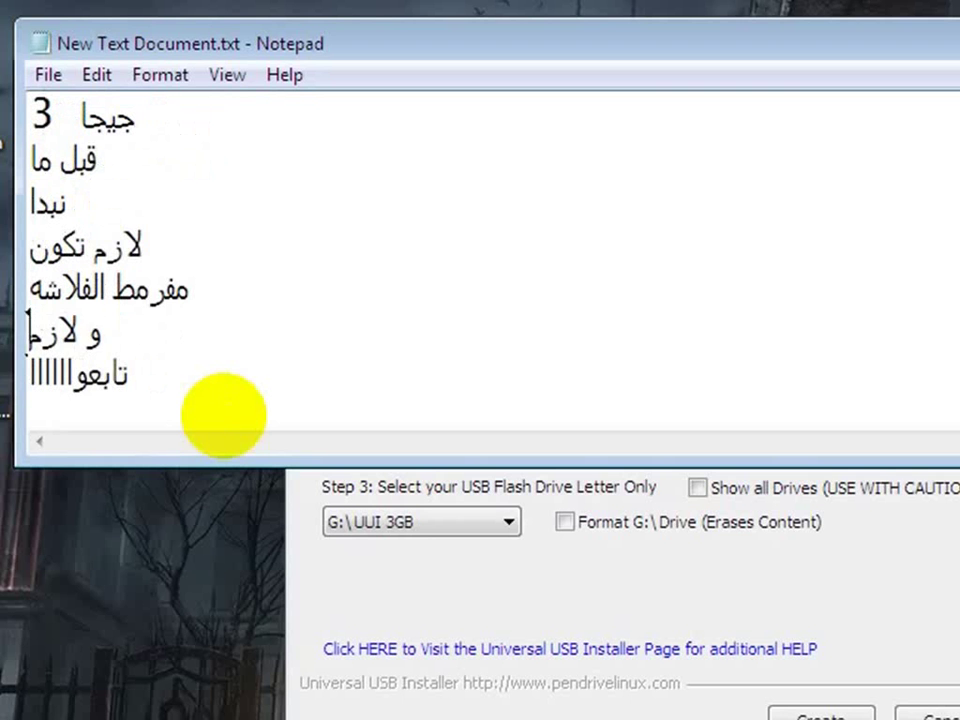
type(" تكون")
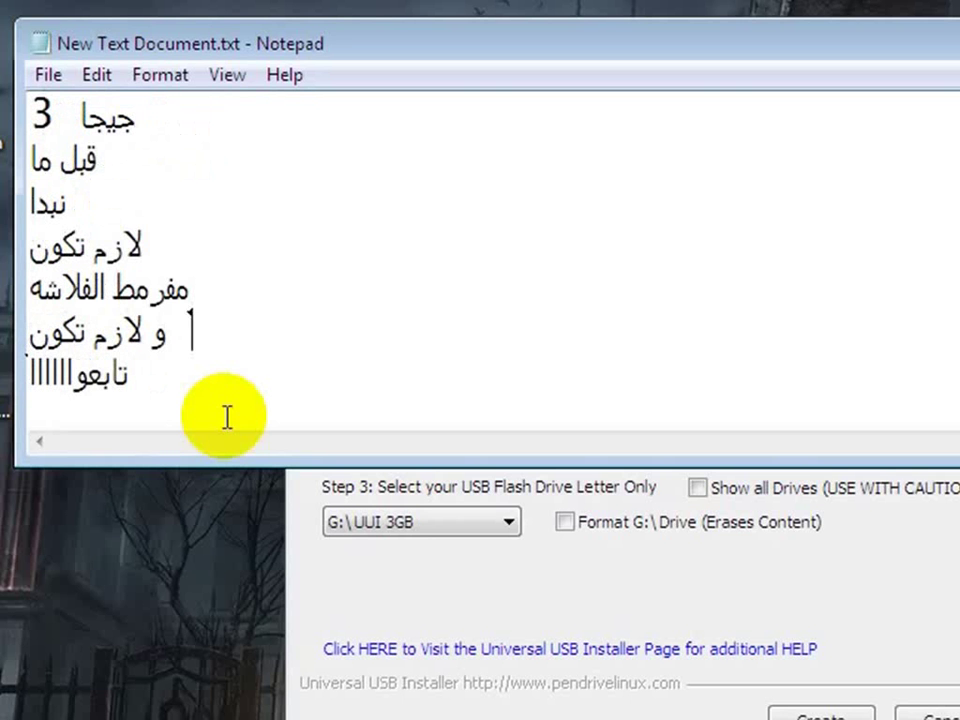
key("Down")
key("shift+Home")
key("Delete")
type("4   جيجا")
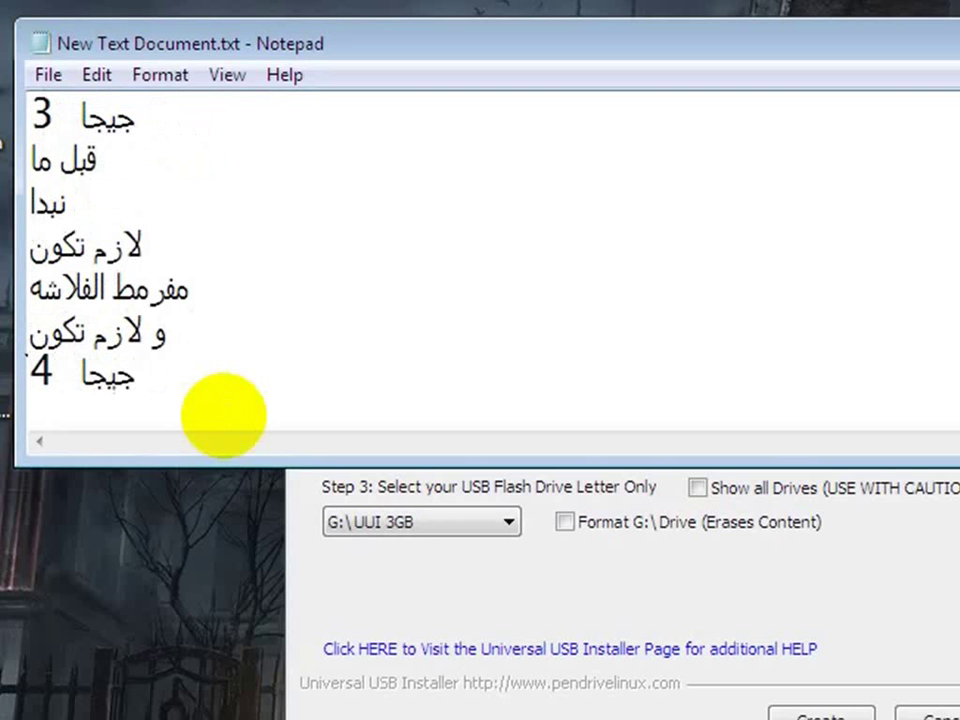
key("Return")
type("او اكبر")
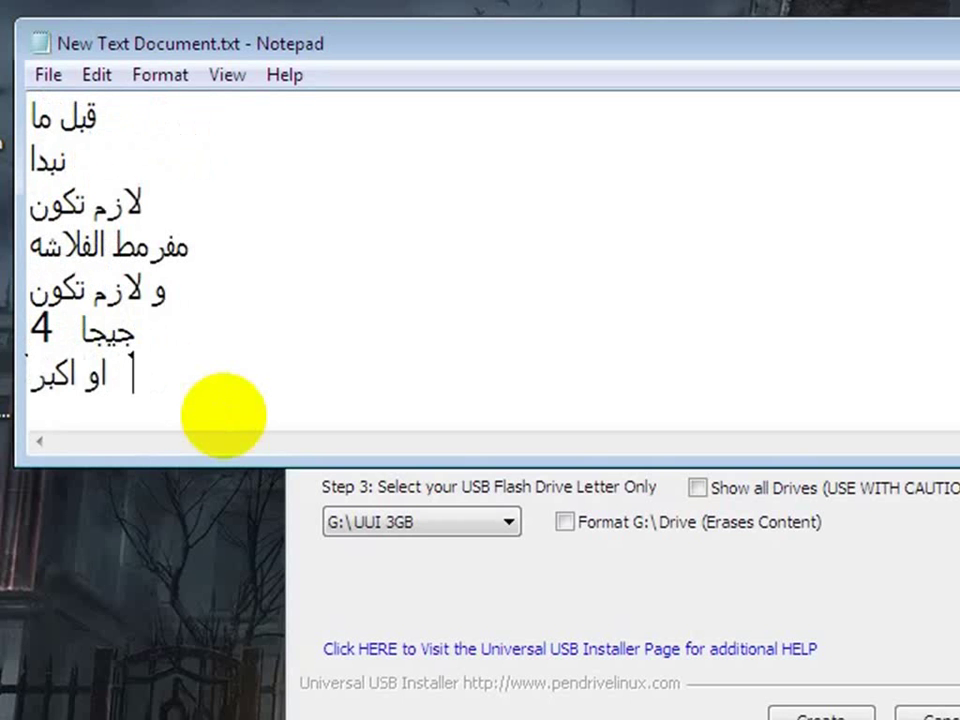
- Leave a blank line in the note and write "تابعواااااا" under it
key("Return")
key("Return")
type("تابعواااااا")
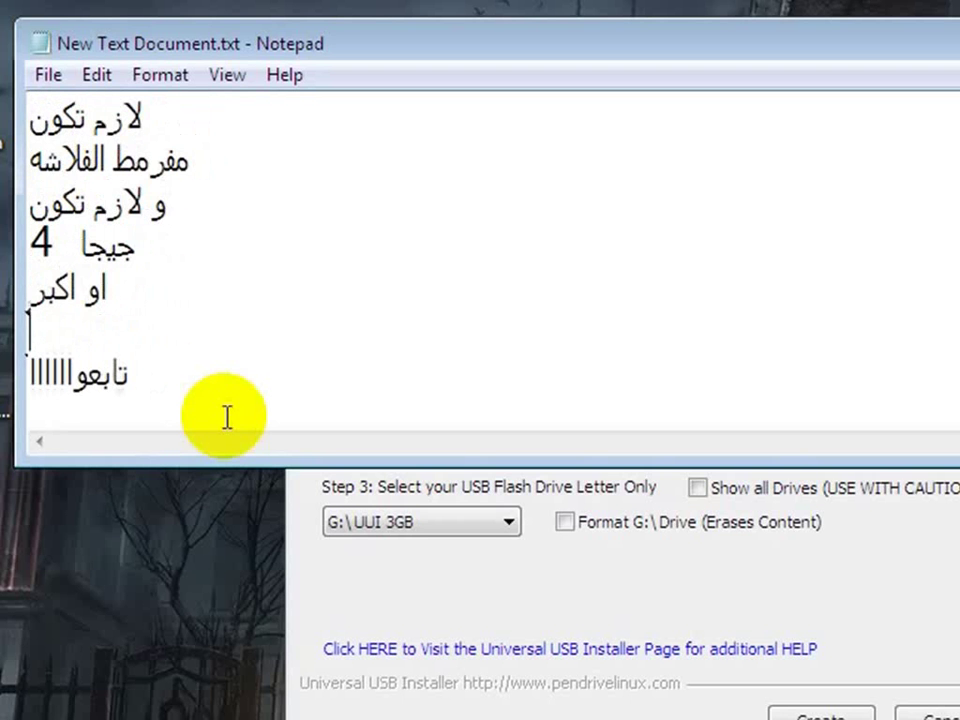
type("تبا")
key("BackSpace")
key("BackSpace")
key("BackSpace")
key("Return")
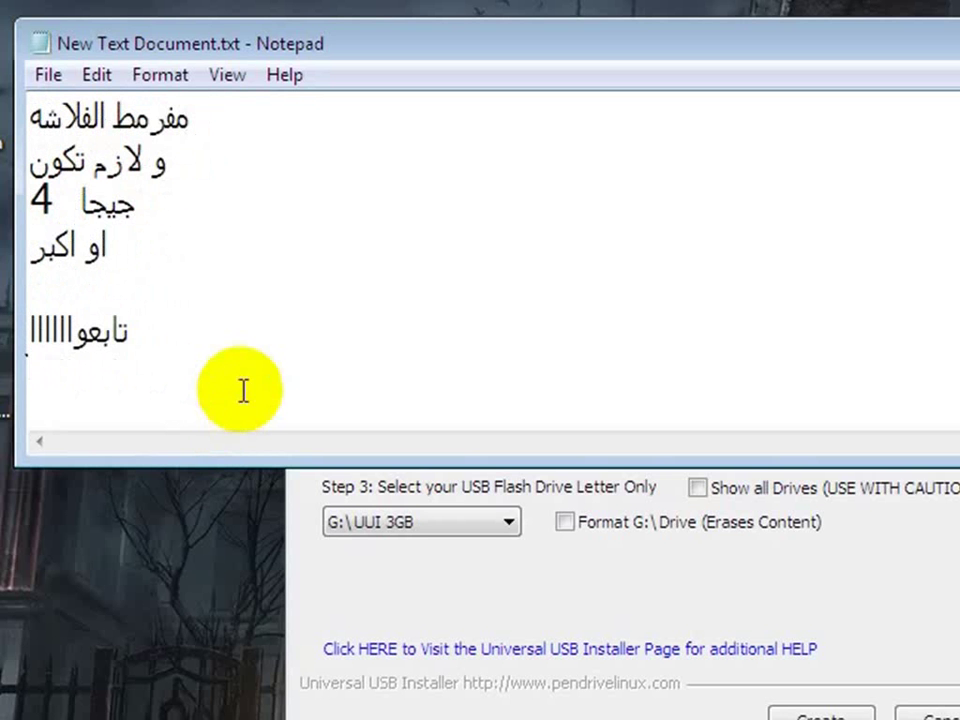
- Add the heading line "ازاى الفورمات" after a blank line in the note
key("Return")
type("ازاى الفلو")
key("BackSpace")
key("BackSpace")
type("ورك")
key("BackSpace")
type("مت")
key("BackSpace")
type("ات")
key("Return")
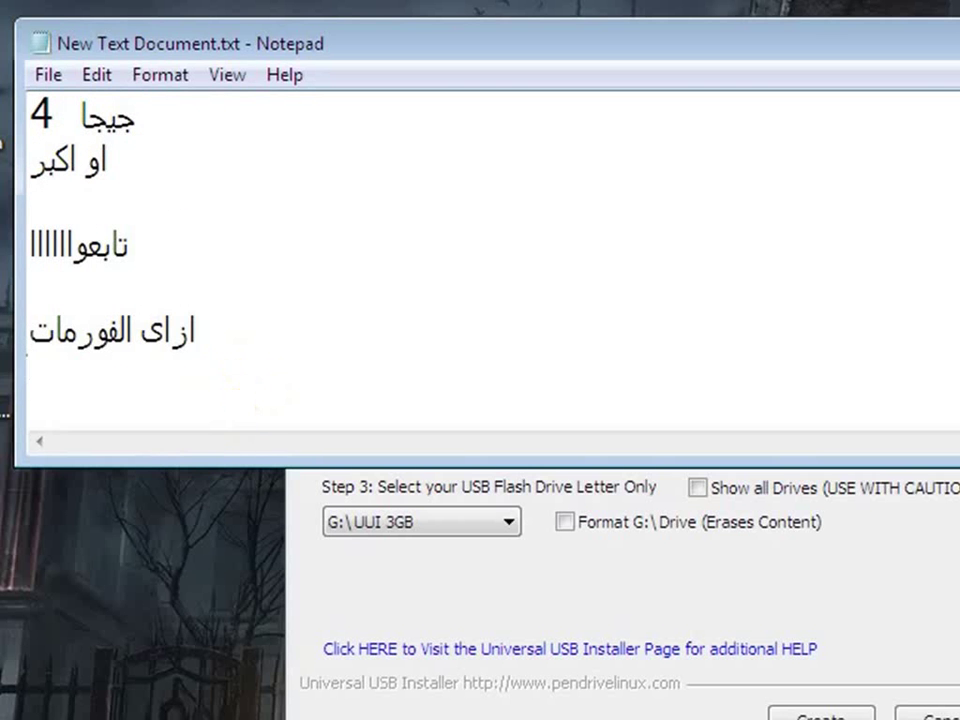
- Switch to the Computer window and open the Format dialog for the UUI (G:) drive
key("alt+Tab")
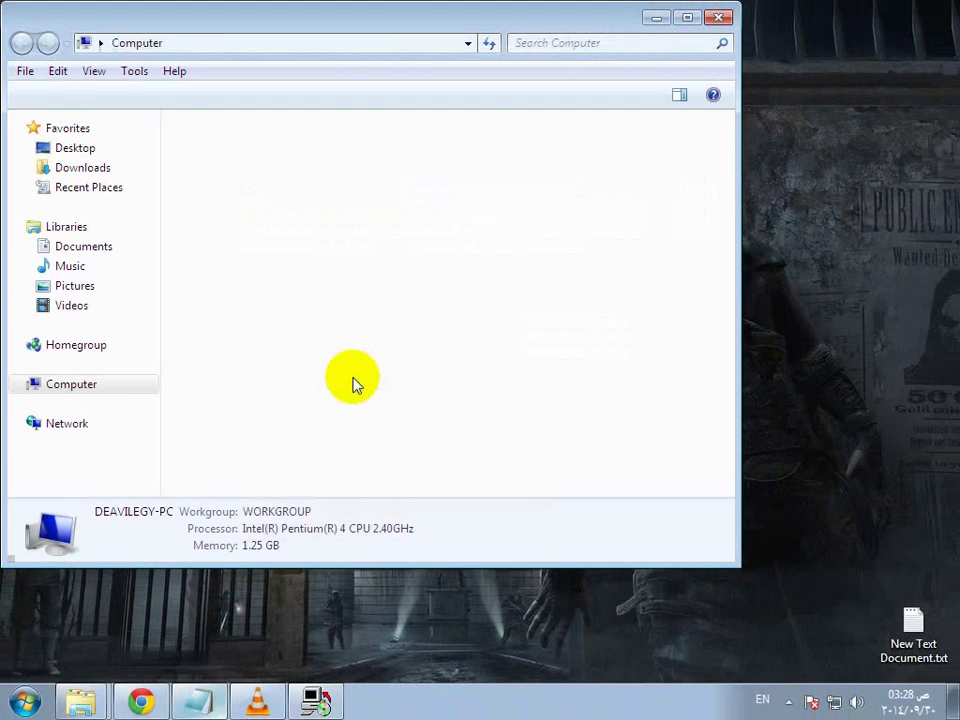
left_click(478, 300)
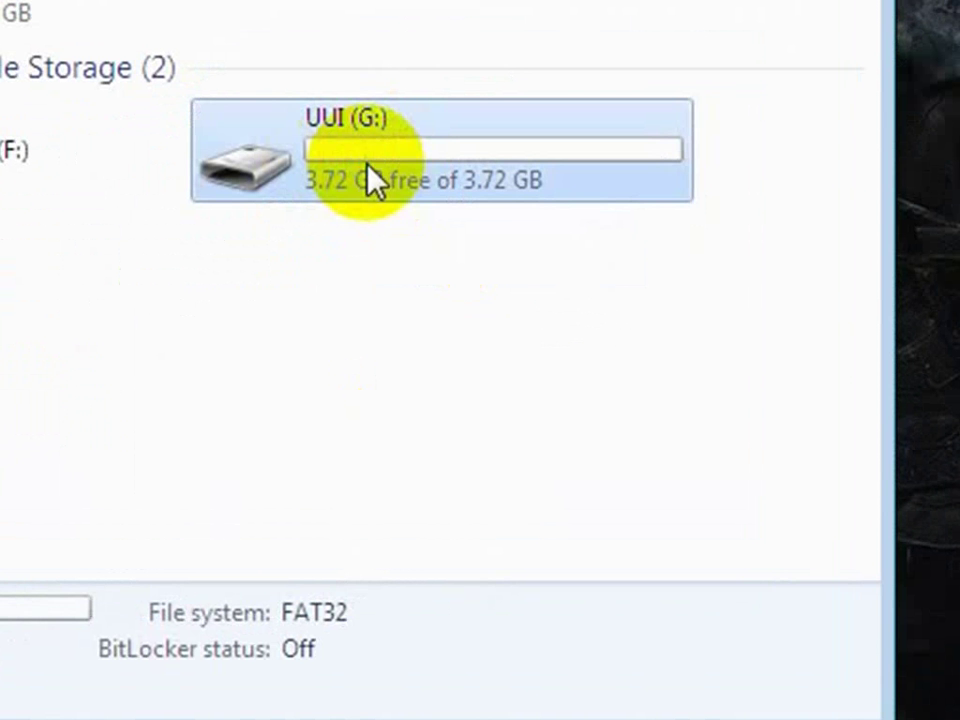
right_click(368, 163)
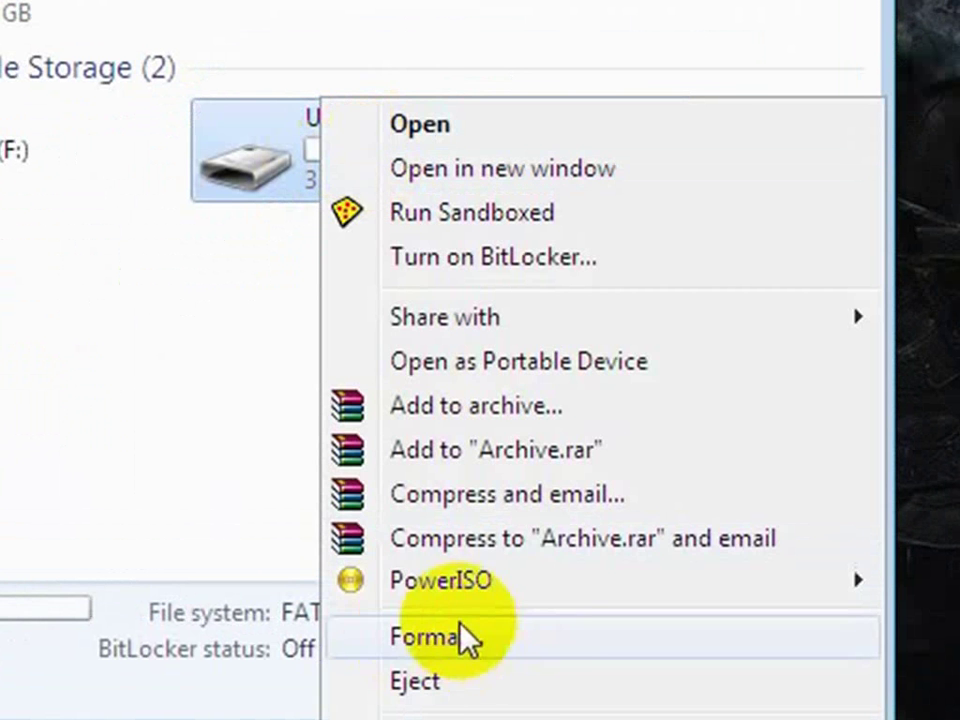
left_click(543, 650)
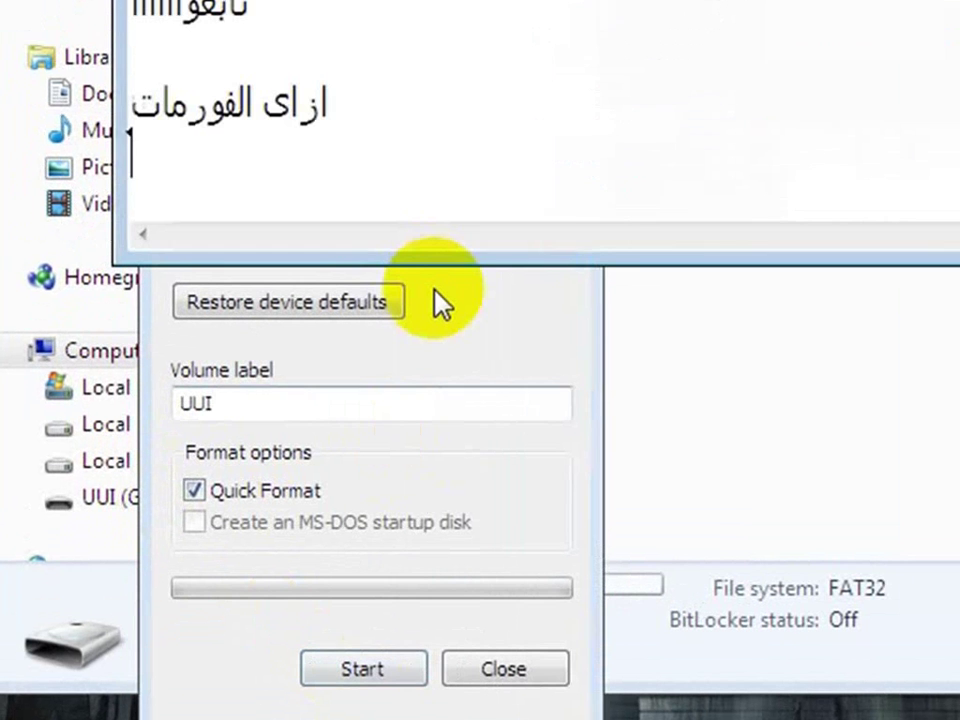
- Add the lines "و هتضغط" and "Start" to the formatting instructions in the note
key("Return")
type("و هتض")
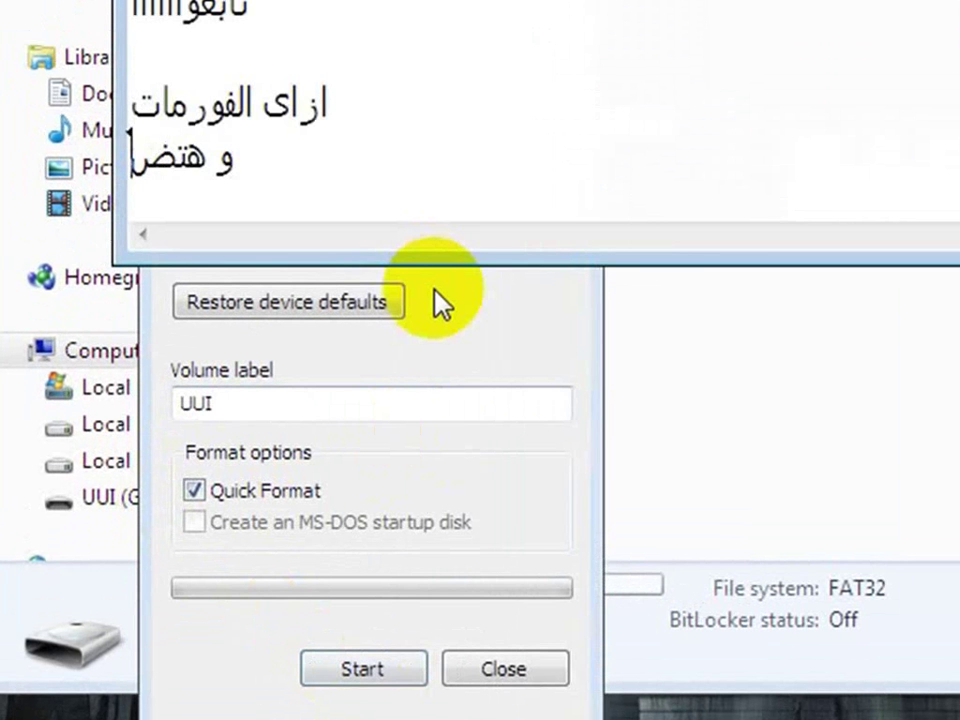
type("غط")
key("Return")
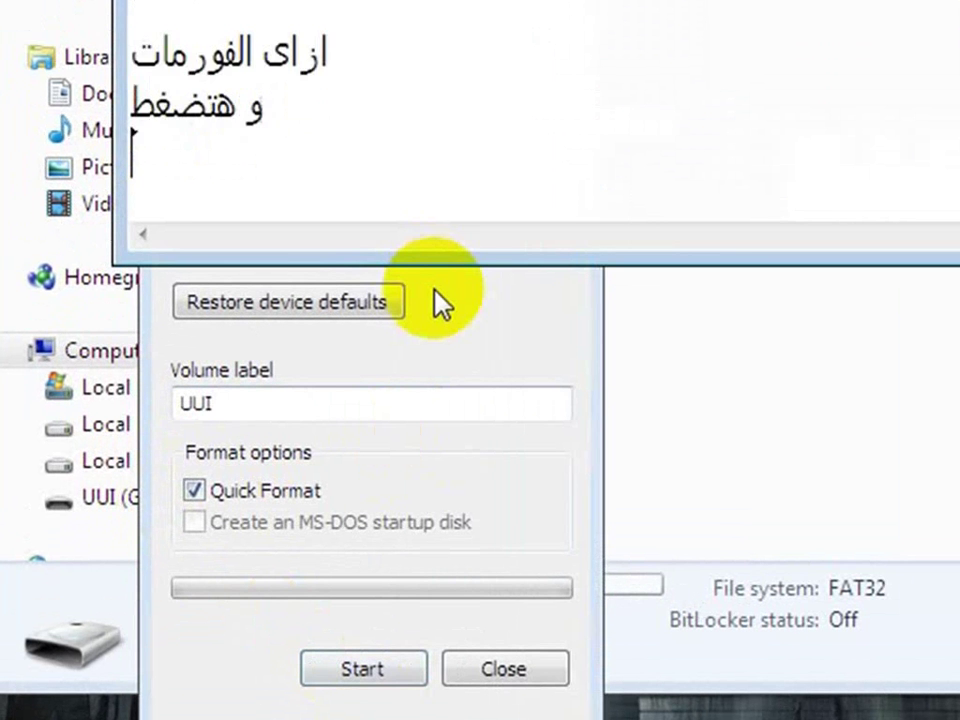
type("Start")
key("Return")
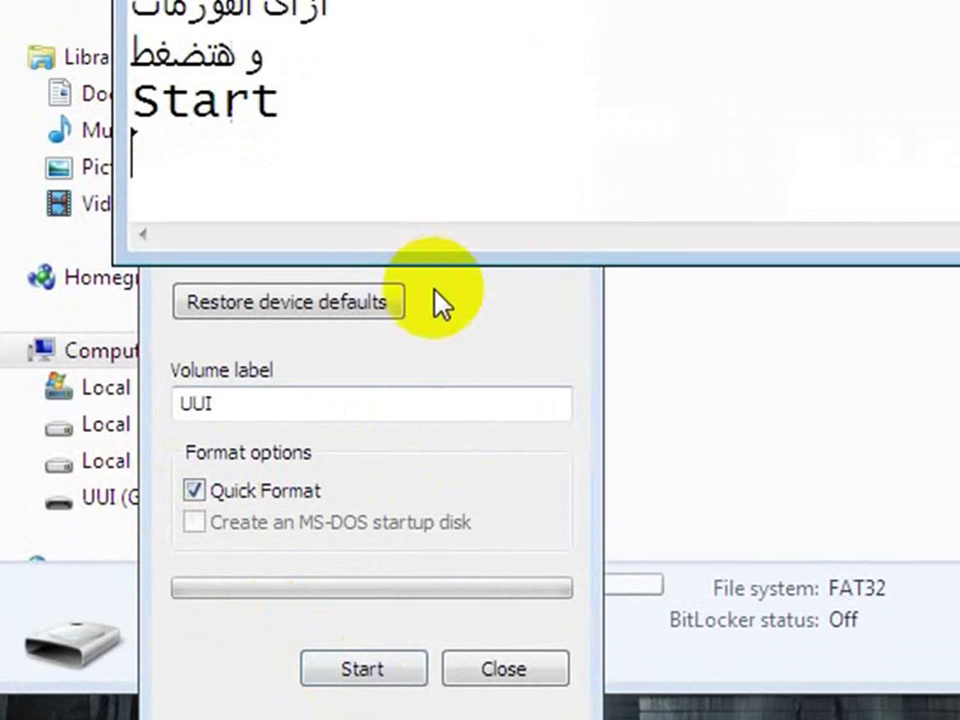
- Add the lines "و هتنتظر دقيقه بس" and "و هتتفرمط" to the formatting instructions in the note
type("و هتن")
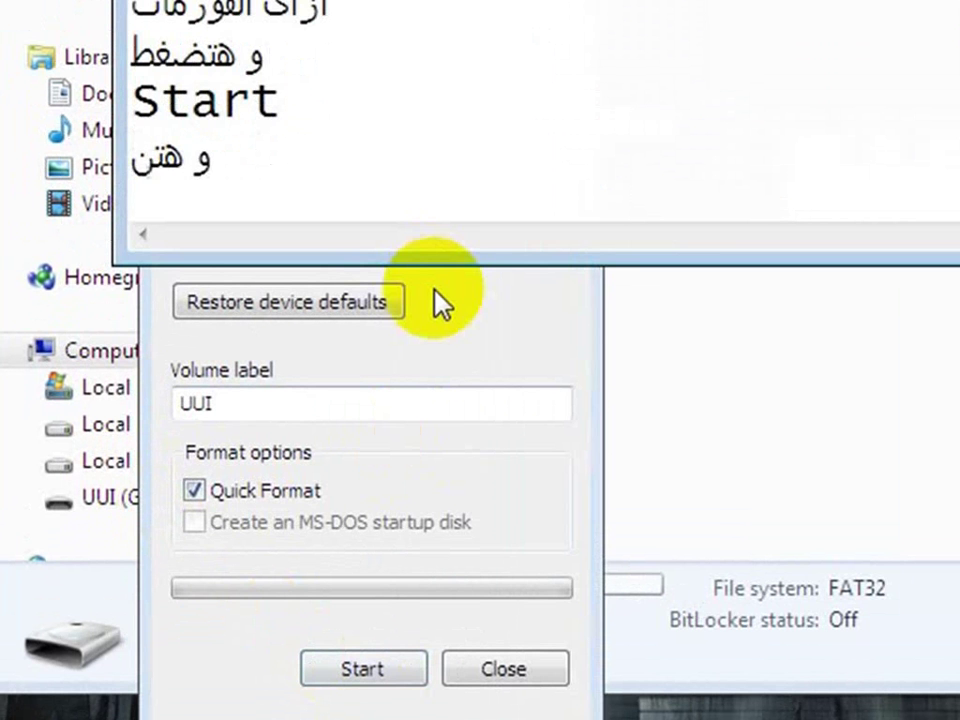
type("تظر دقيقة ب")
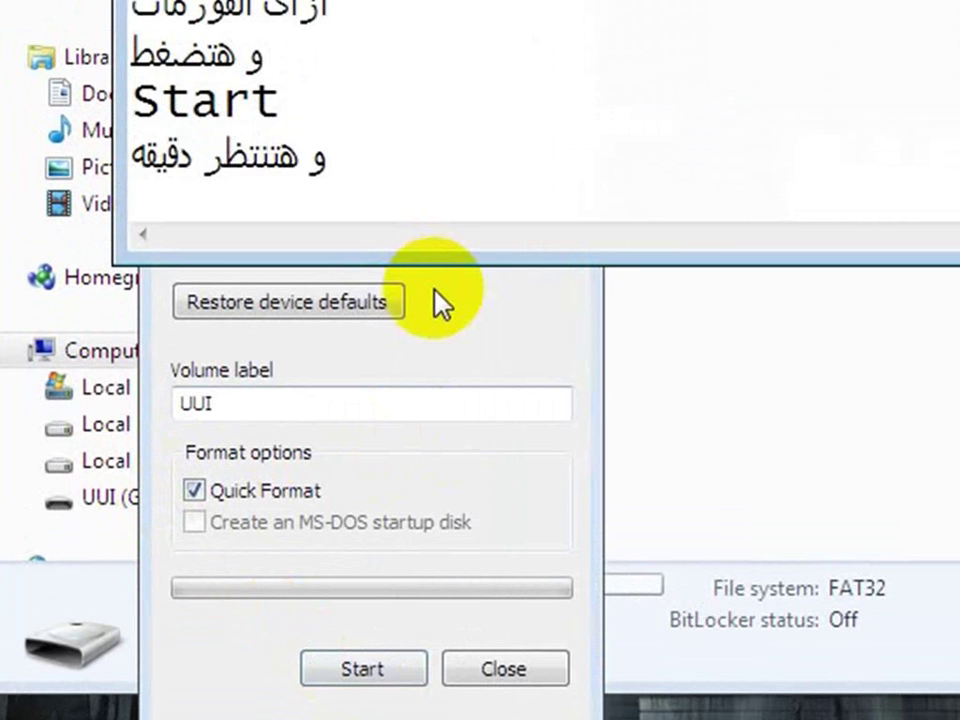
type("س")
key("Return")
type("و ")
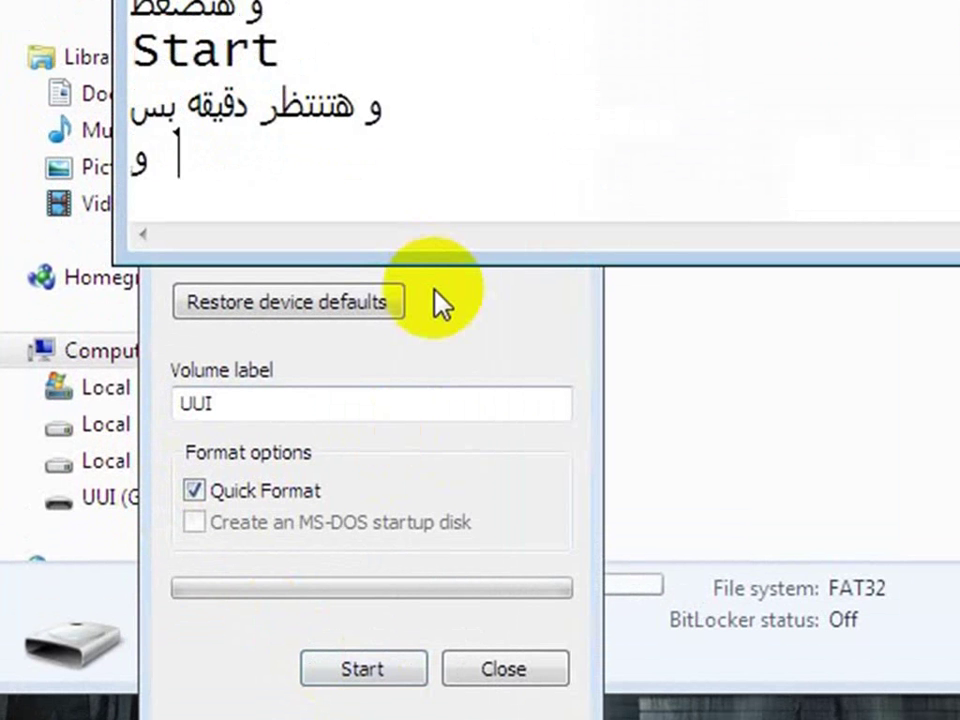
type("هتتفرمط")
key("Return")
type("و")
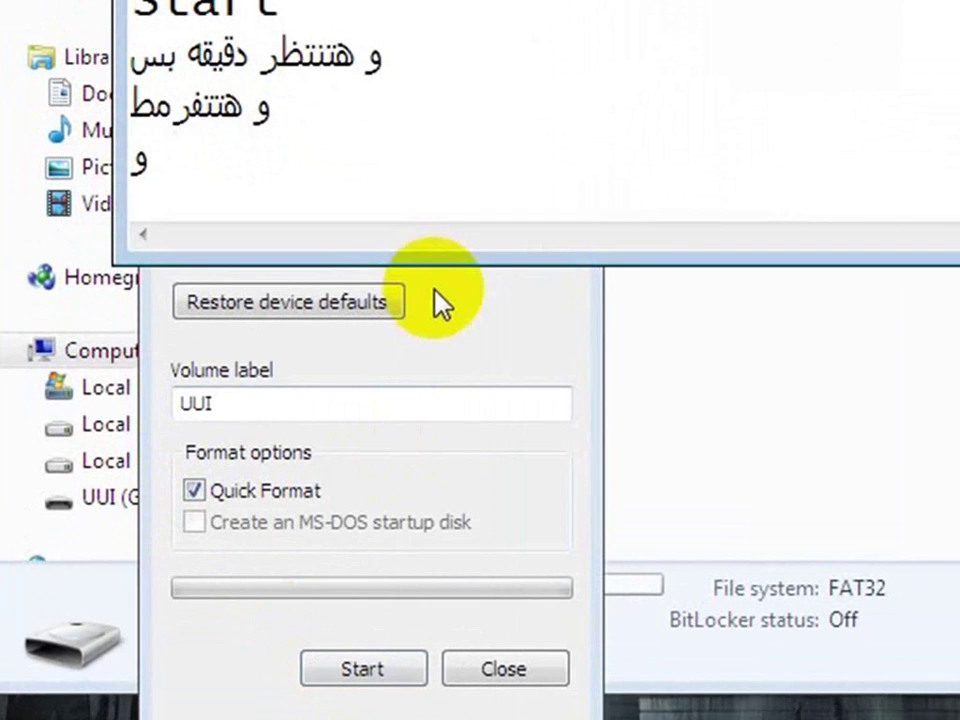
key("BackSpace")
key("BackSpace")
- Close the Format dialog and start creating the Kali Linux drive on G: in Universal USB Installer, approving the listed actions
left_click(503, 668)
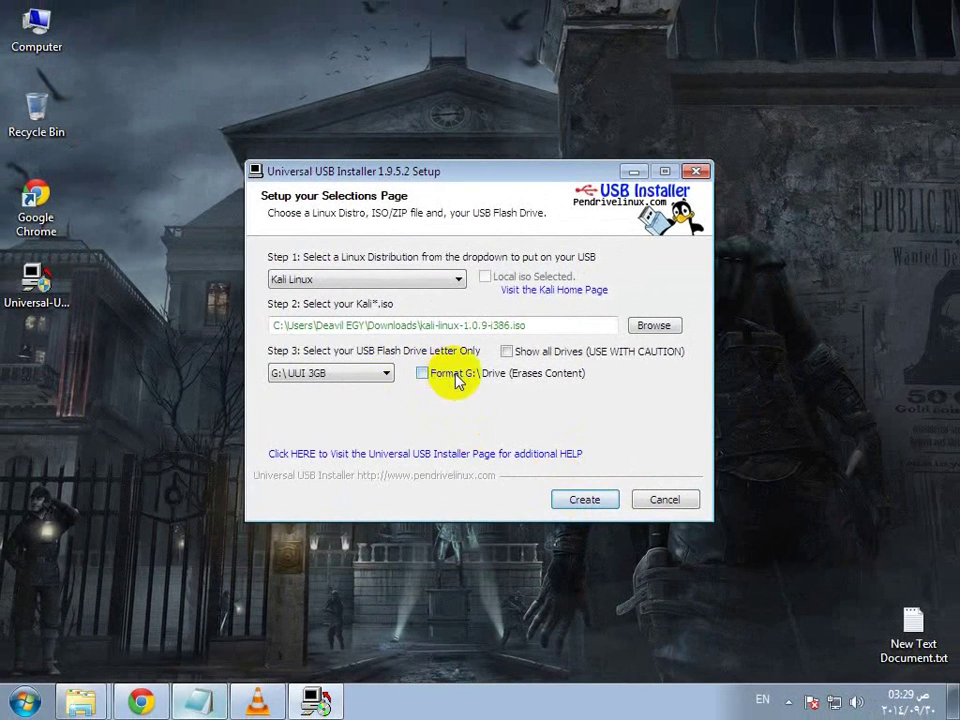
left_click(581, 499)
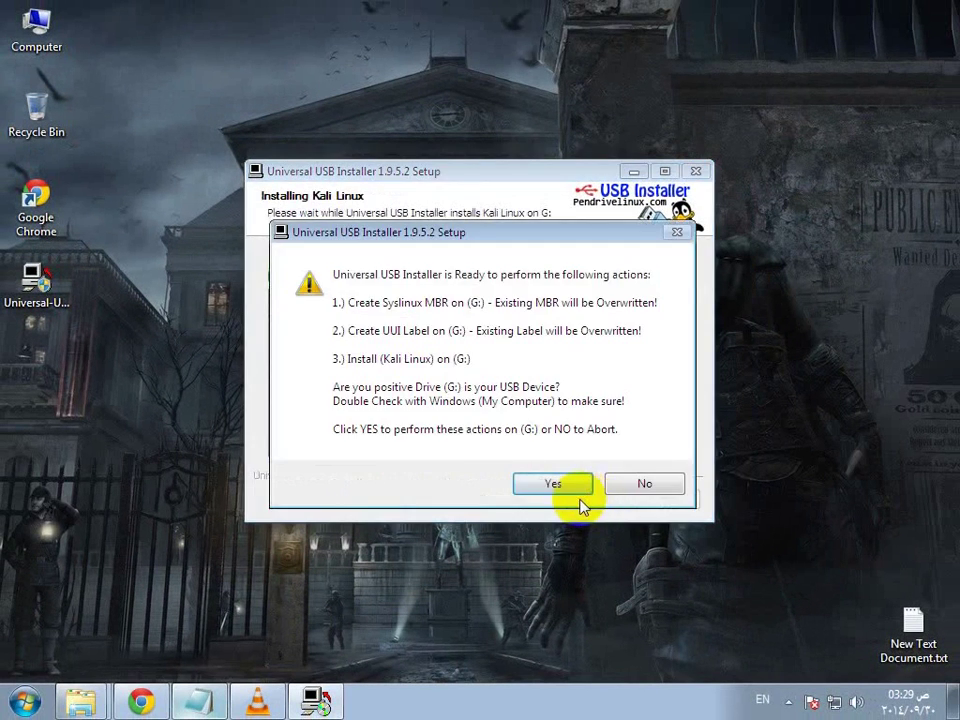
left_click(553, 485)
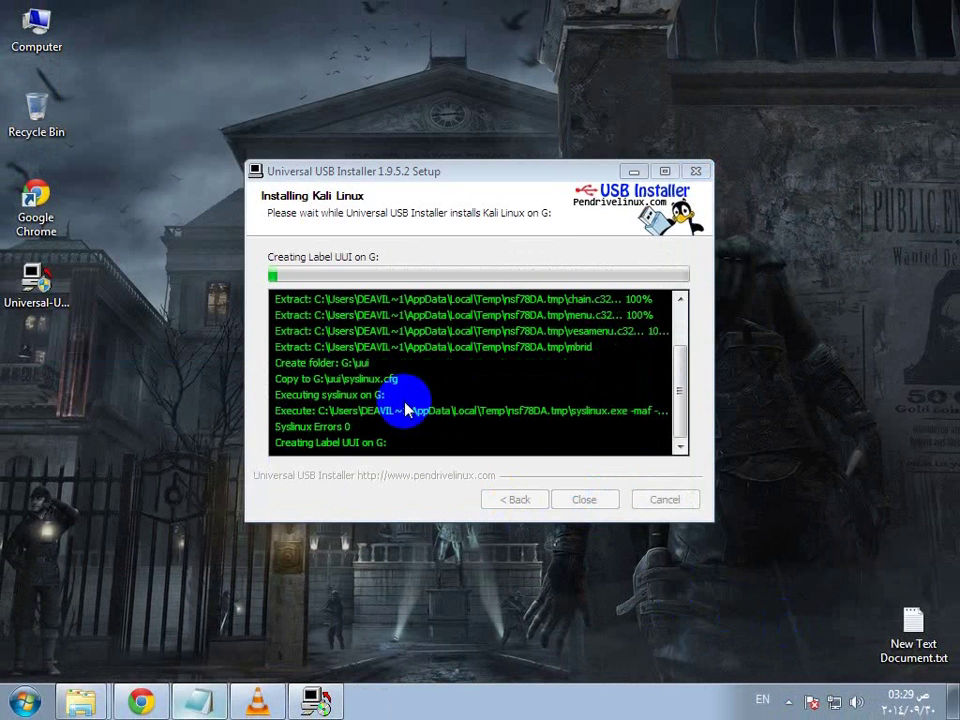
- Switch back to the note in Notepad and add the lines "هياخد وقت" and "شوية" after a blank line
left_click(206, 698)
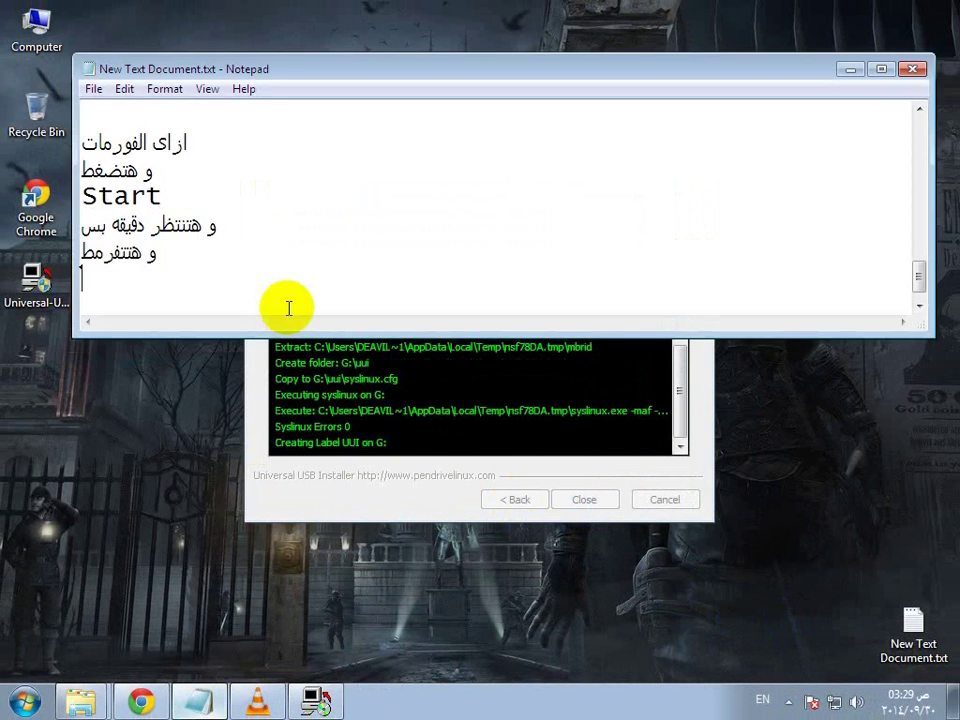
key("Return")
key("Return")
type("ه")
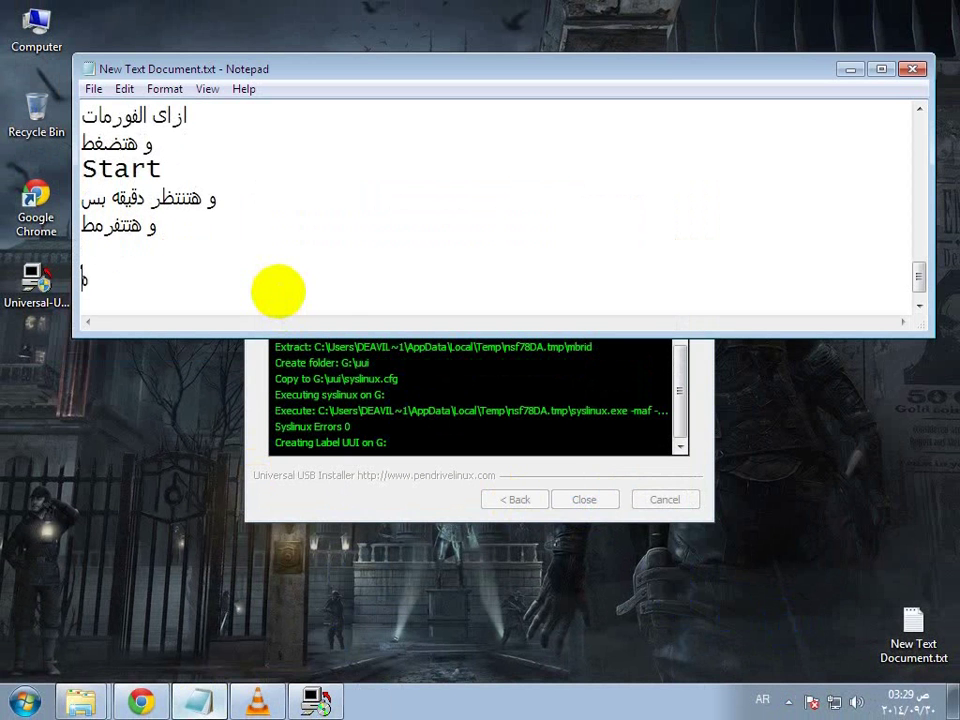
type("ياخد واقت")
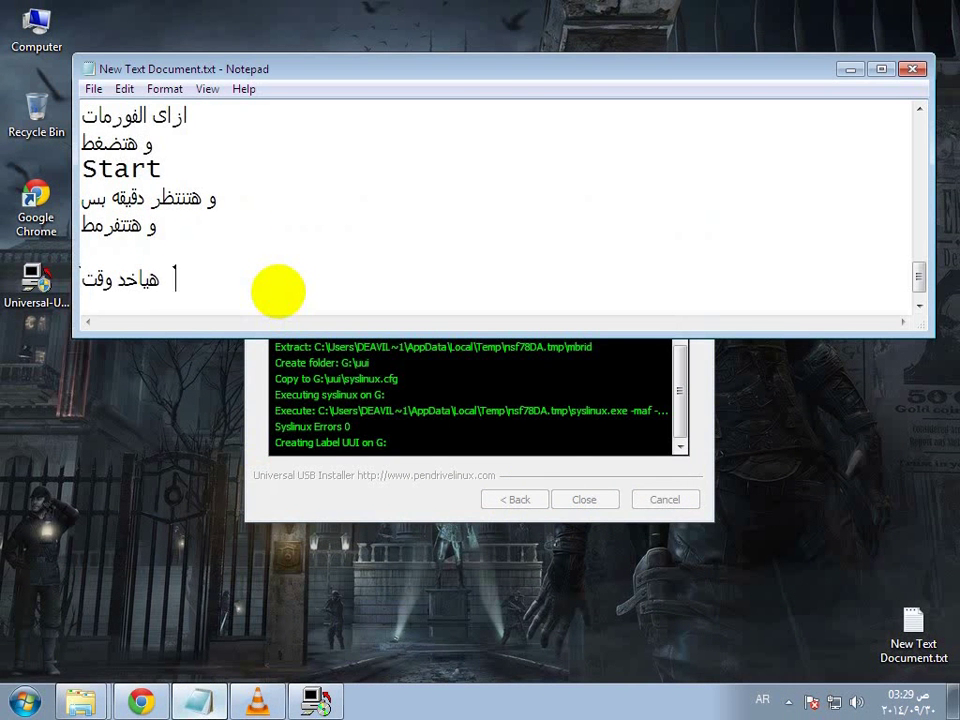
key("Return")
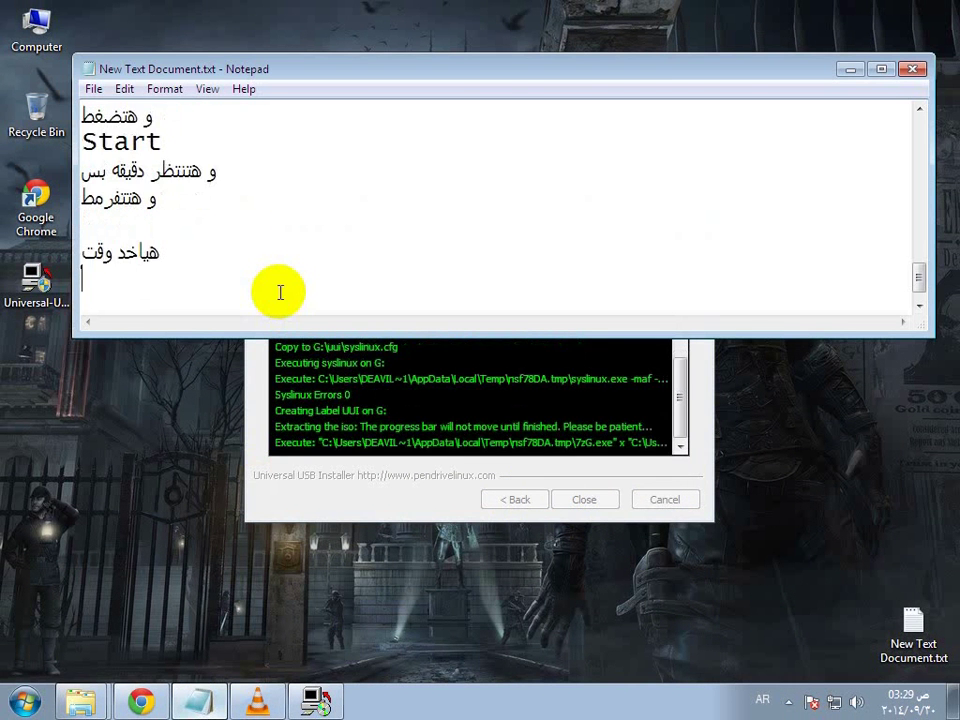
type("شوية")
key("Return")
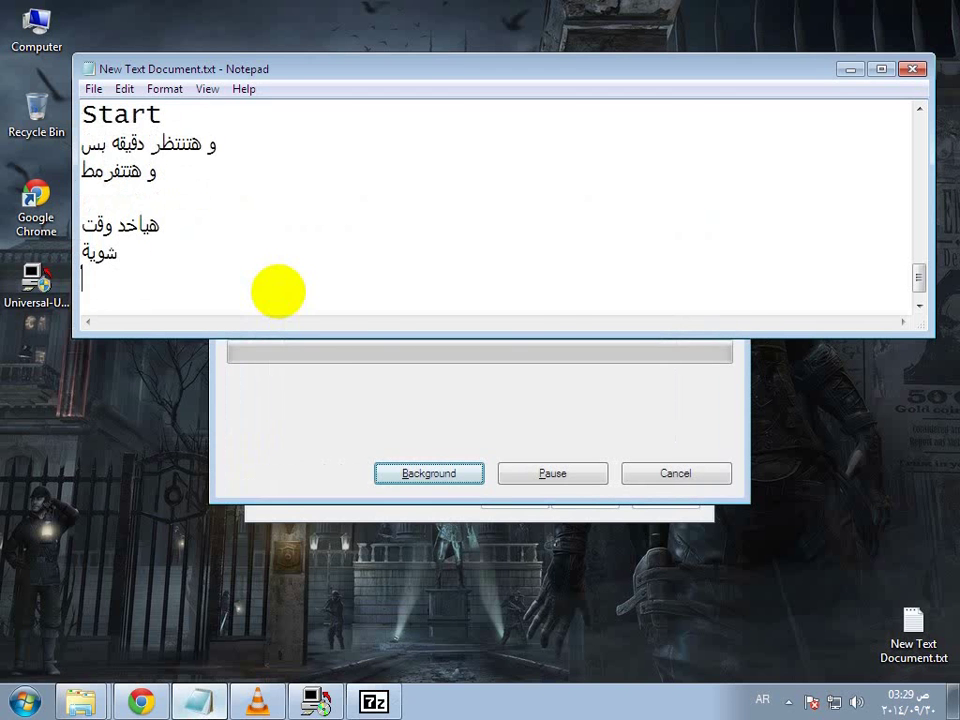
- Check the ISO extraction progress, and add "على الاقل نصف ساعه او ساعه الا ربع" and "لو جهازك سريع" to the note after a blank line
left_click(349, 428)
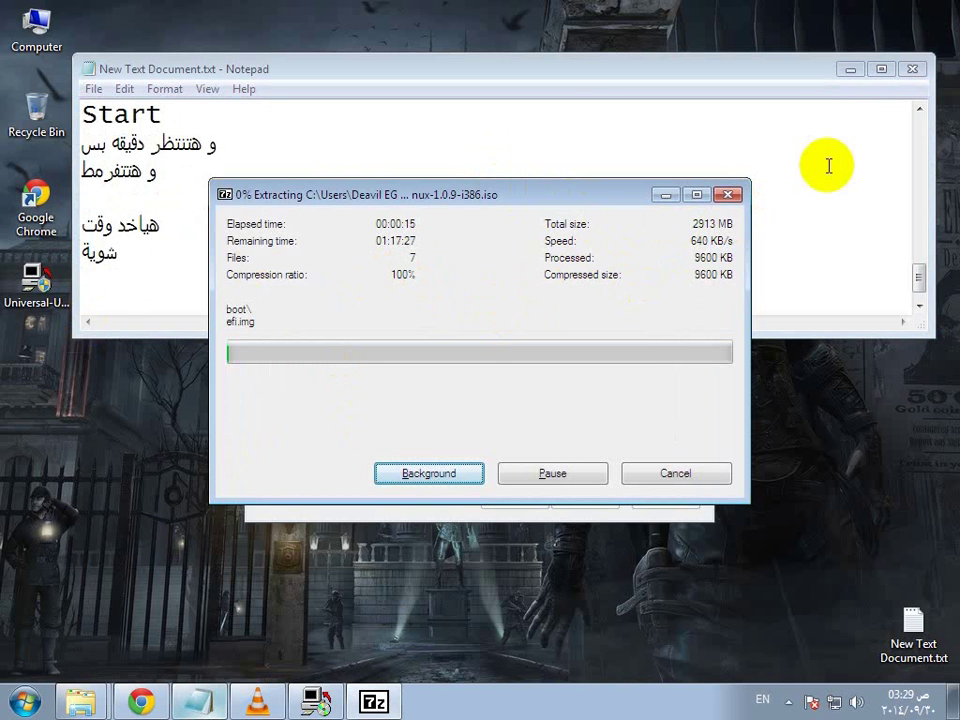
left_click(818, 293)
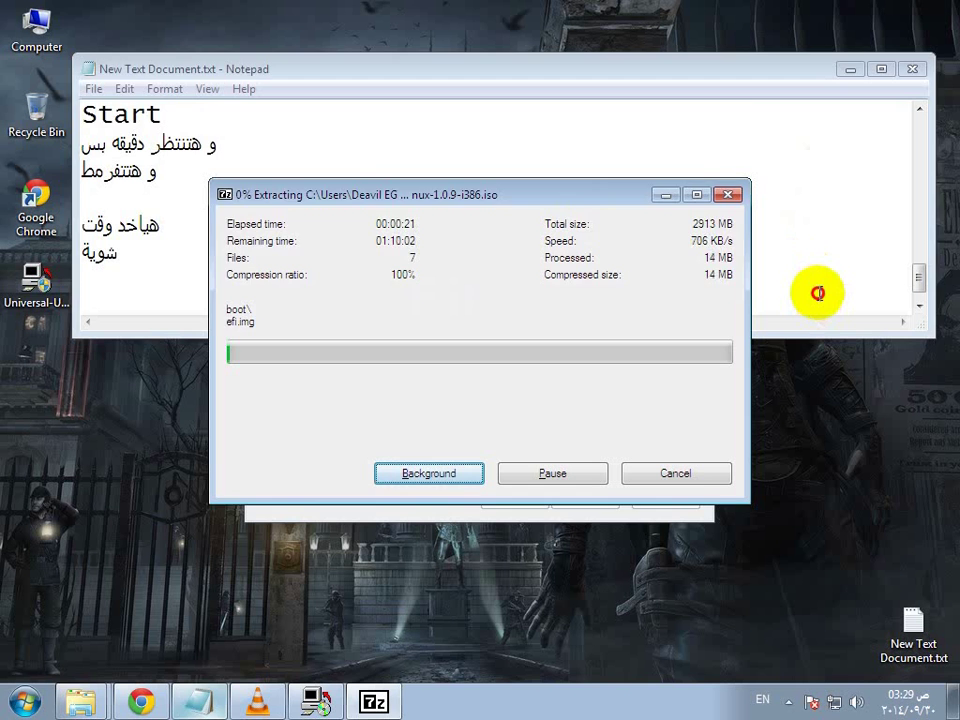
type("على الاقل")
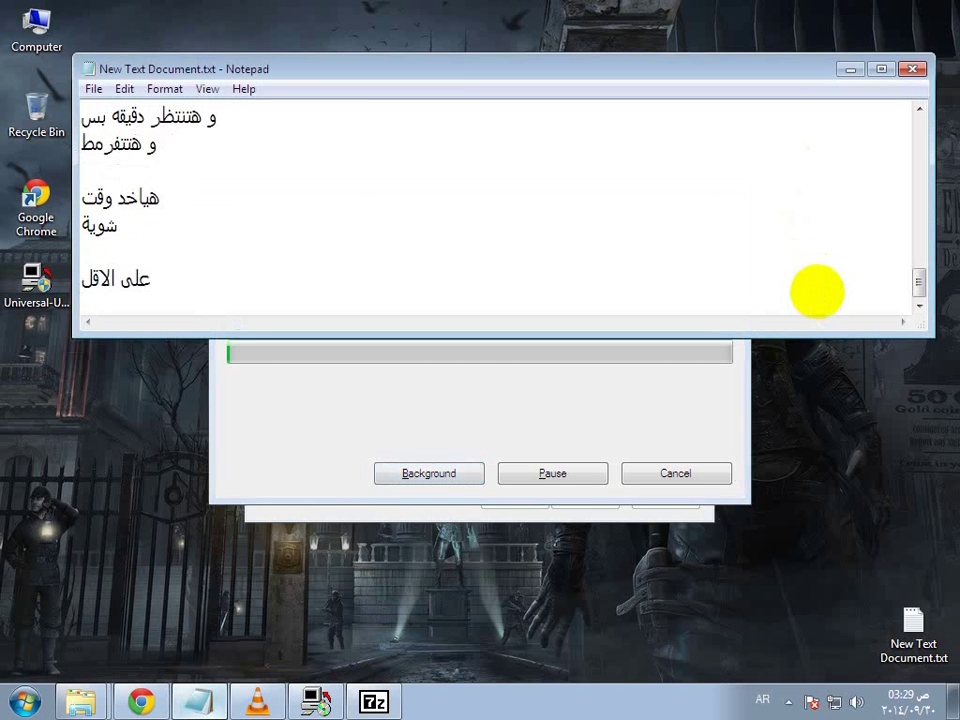
type(" نصف ساعه ")
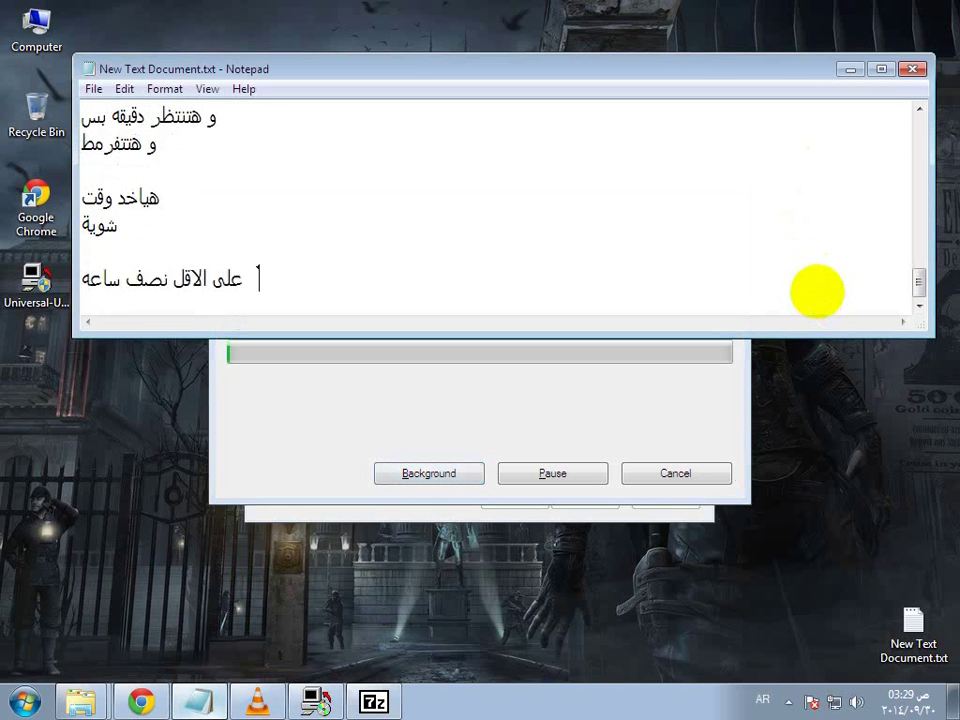
type("او ساعه")
type("الا")
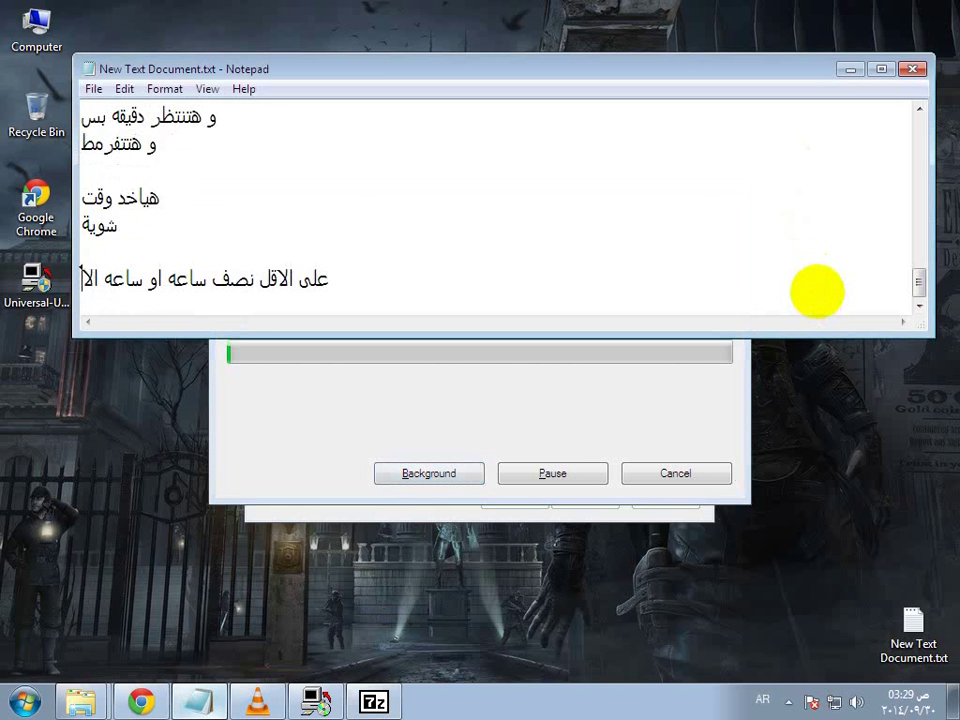
type(" ربع")
key("Return")
type("لو جهازك")
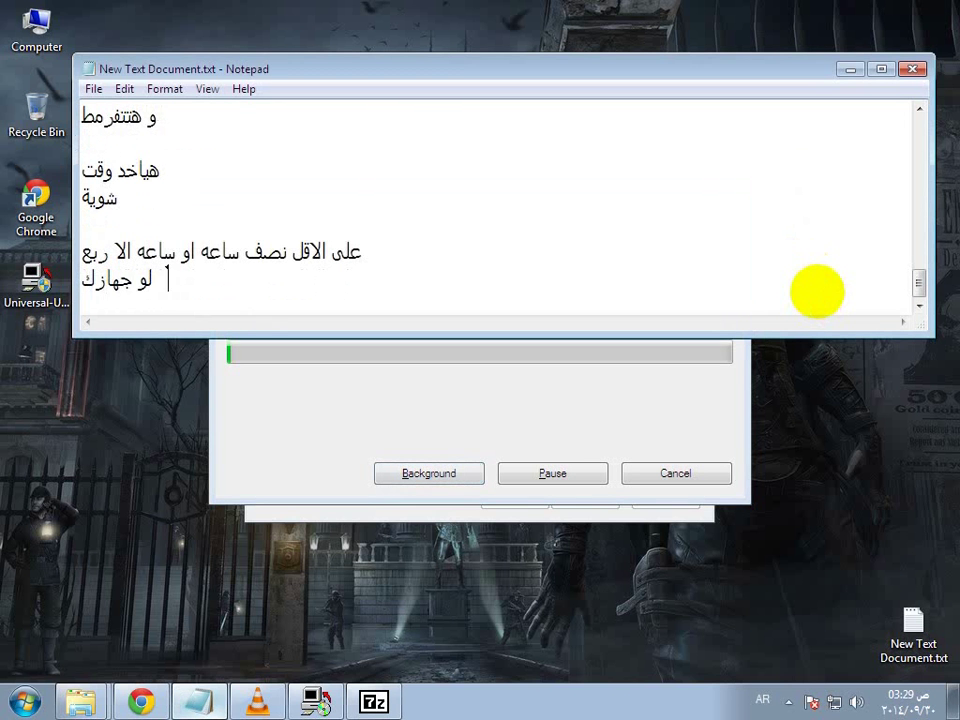
type(" سريع")
key("Return")
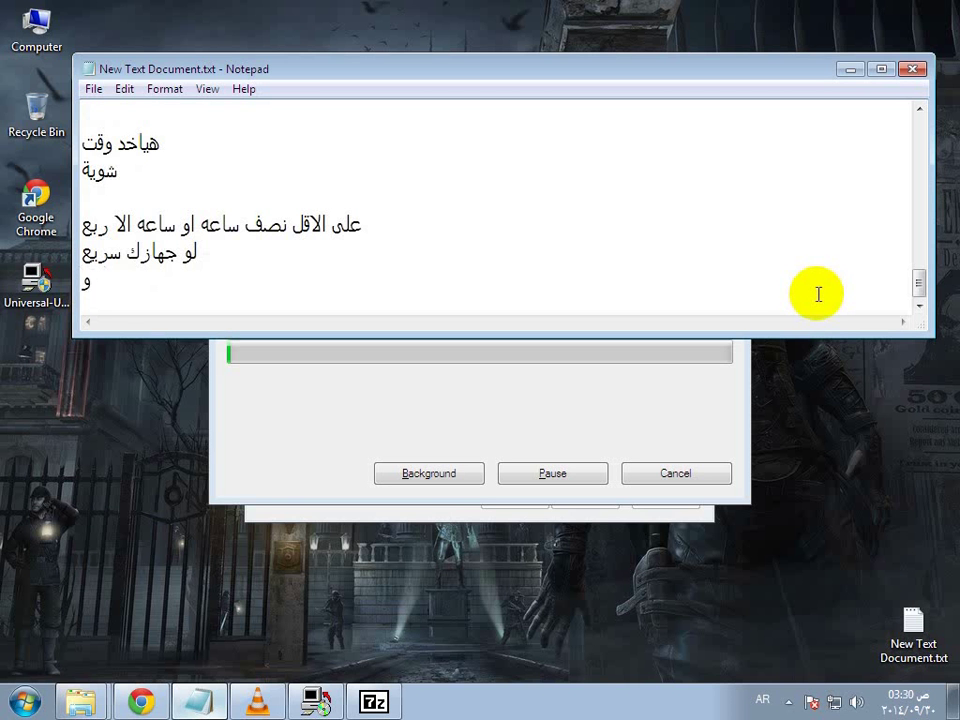
- Announce the next lesson in the note with the lines "و الدرس الجى ان شاء الله" and "ازاى تعمل اقلاع من الفلاشه"
type("و الدرس ال")
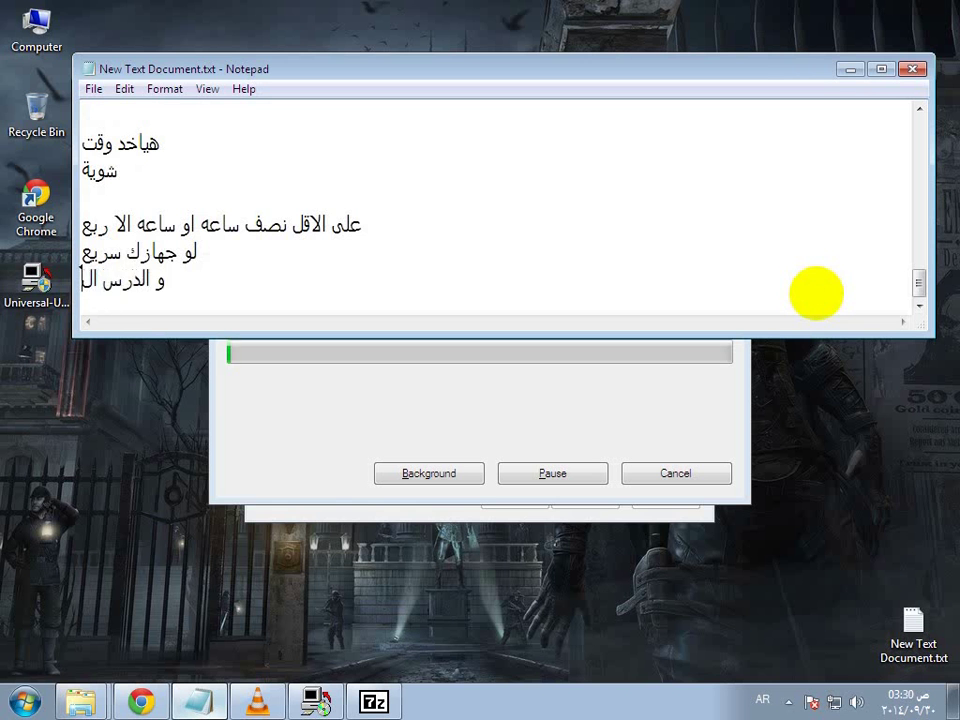
type("جى ان شاء الله")
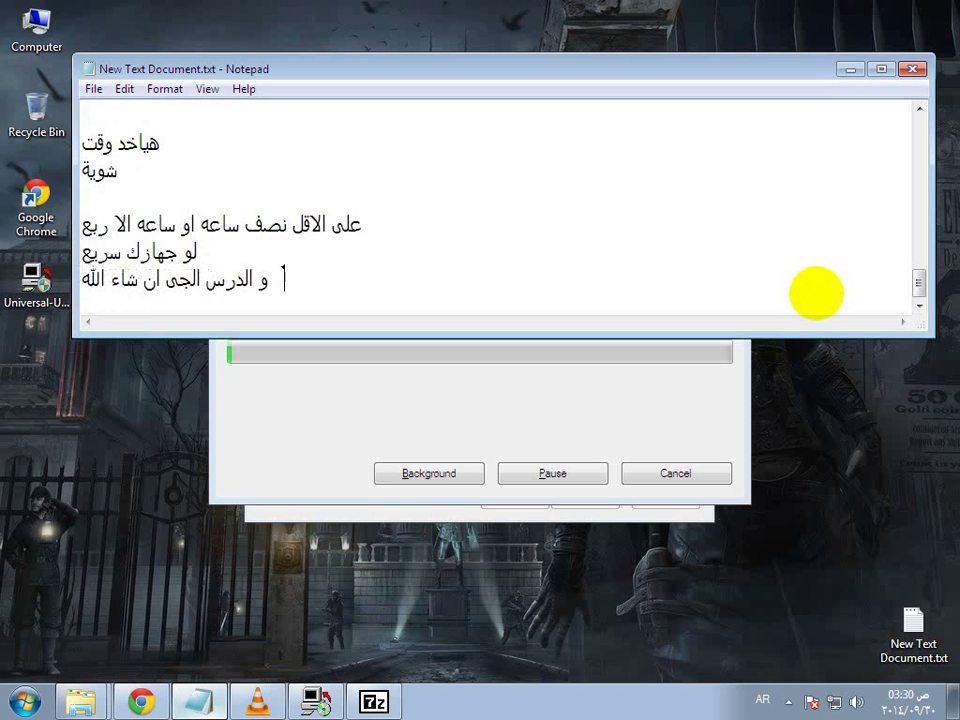
key("Return")
type("از")
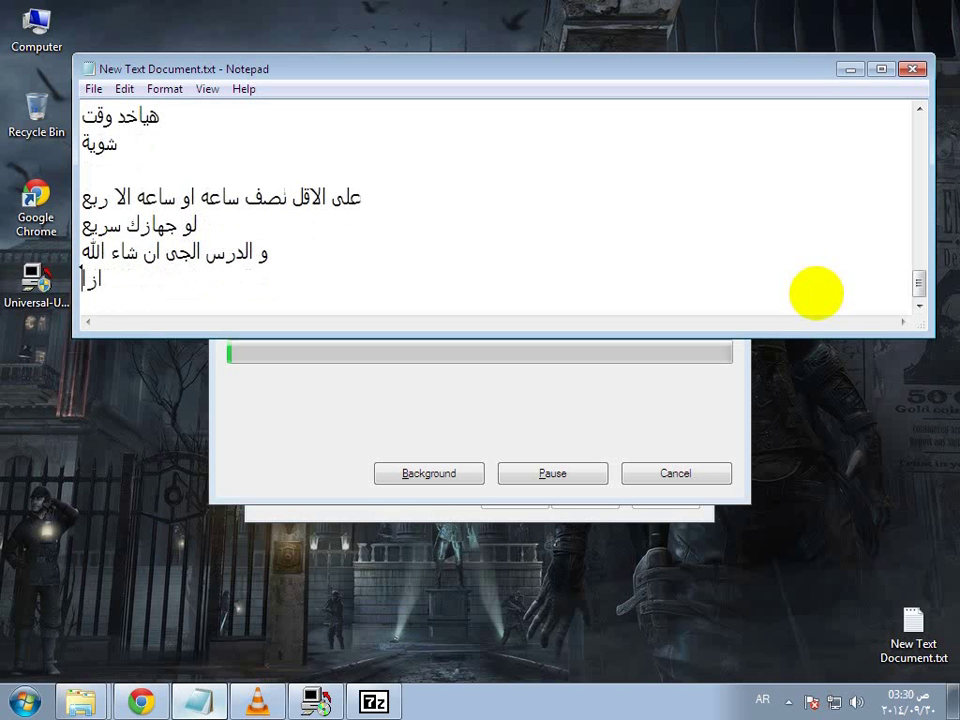
type("ای تعمل ")
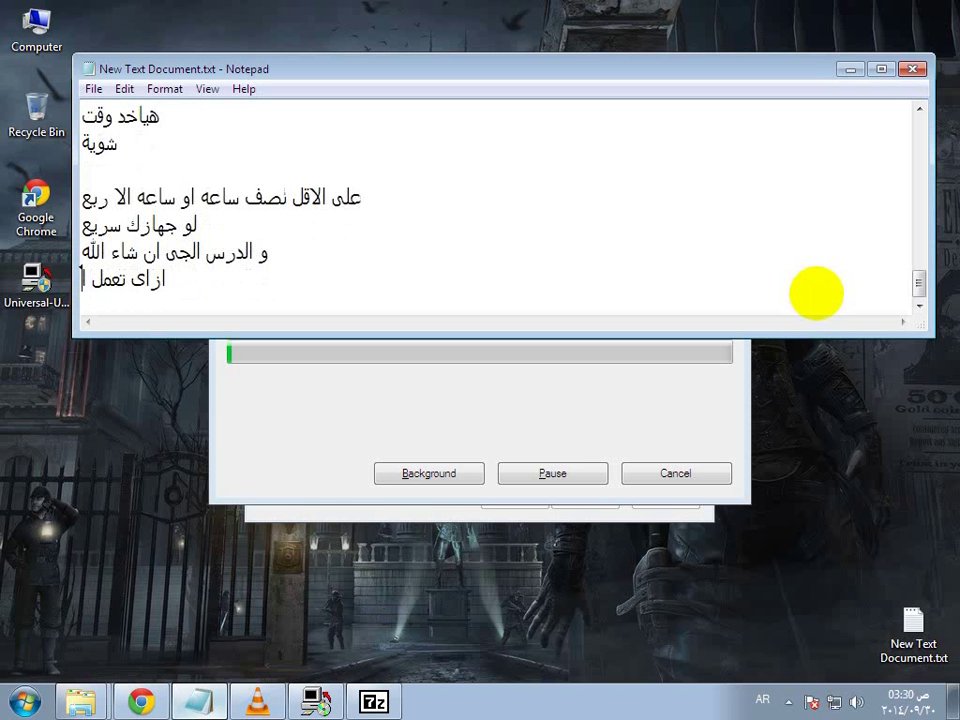
type("اقلاع من الفلاشه")
key("Return")
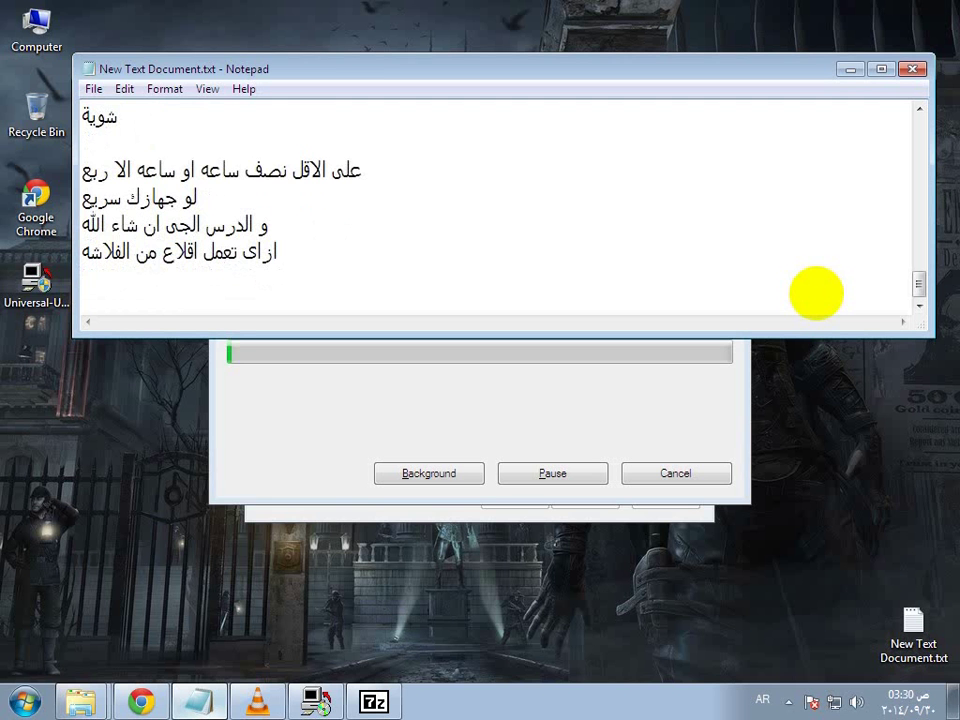
- Add the line "و الى بعده ازاى تسطب نظام الكالى لينكس اساسى" below the flash-boot lesson line in the note
type("و الى بعده ازاى")
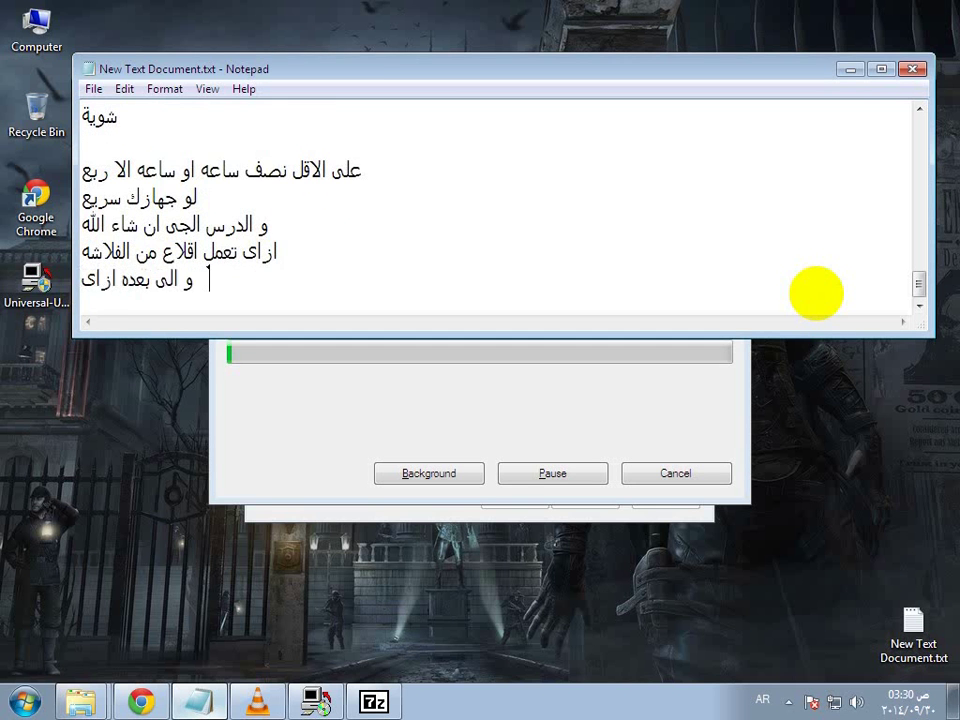
type(" تس")
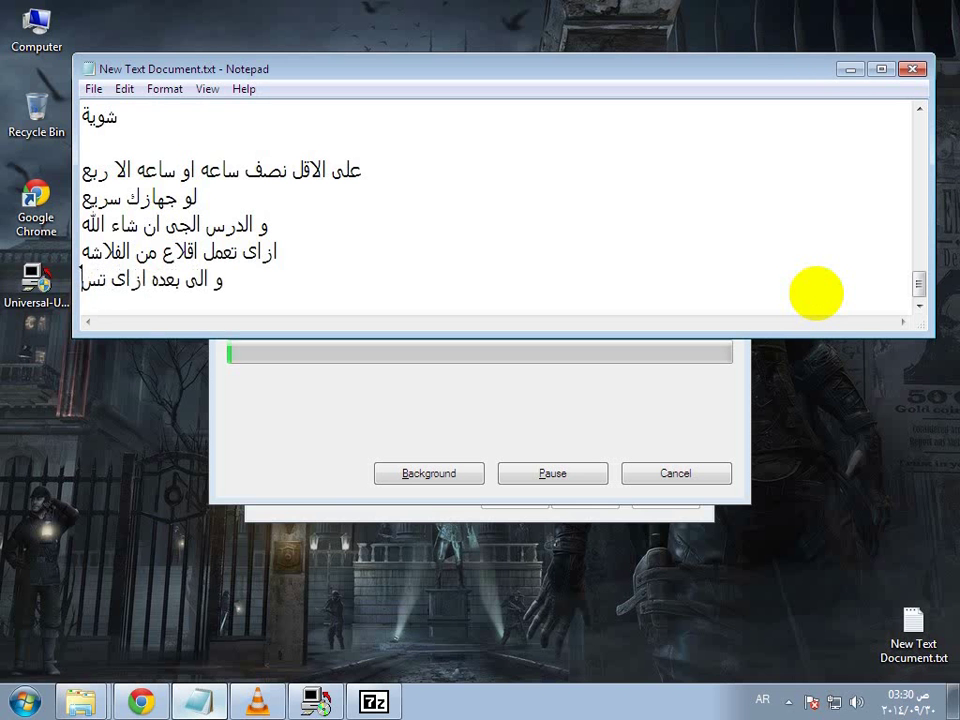
type("طب الكال")
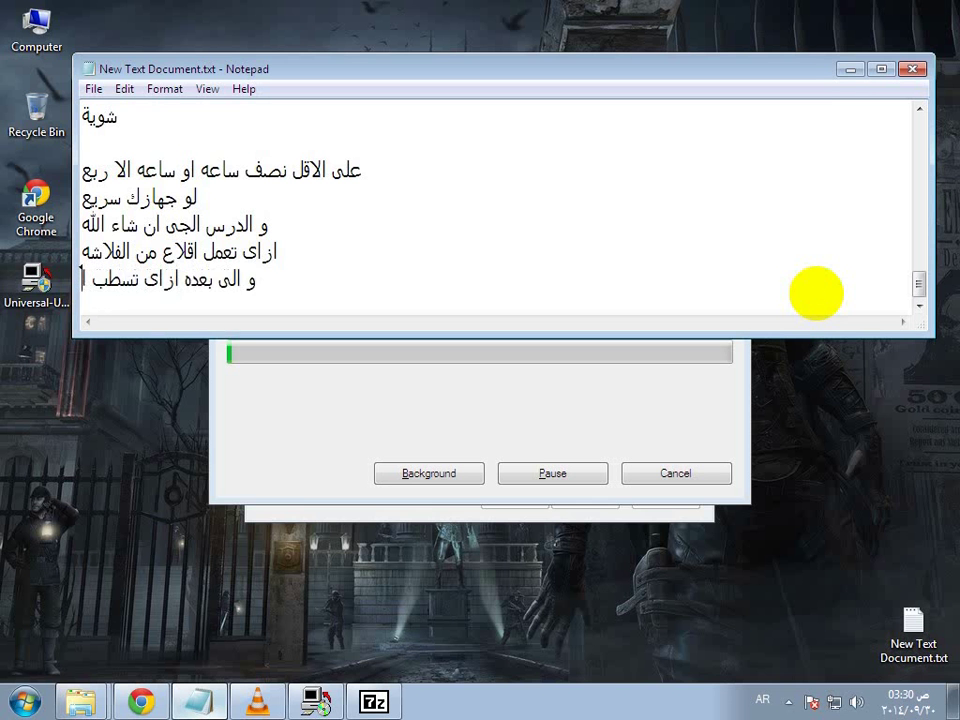
key("BackSpace")
key("BackSpace")
key("BackSpace")
key("BackSpace")
key("BackSpace")
type("نظا")
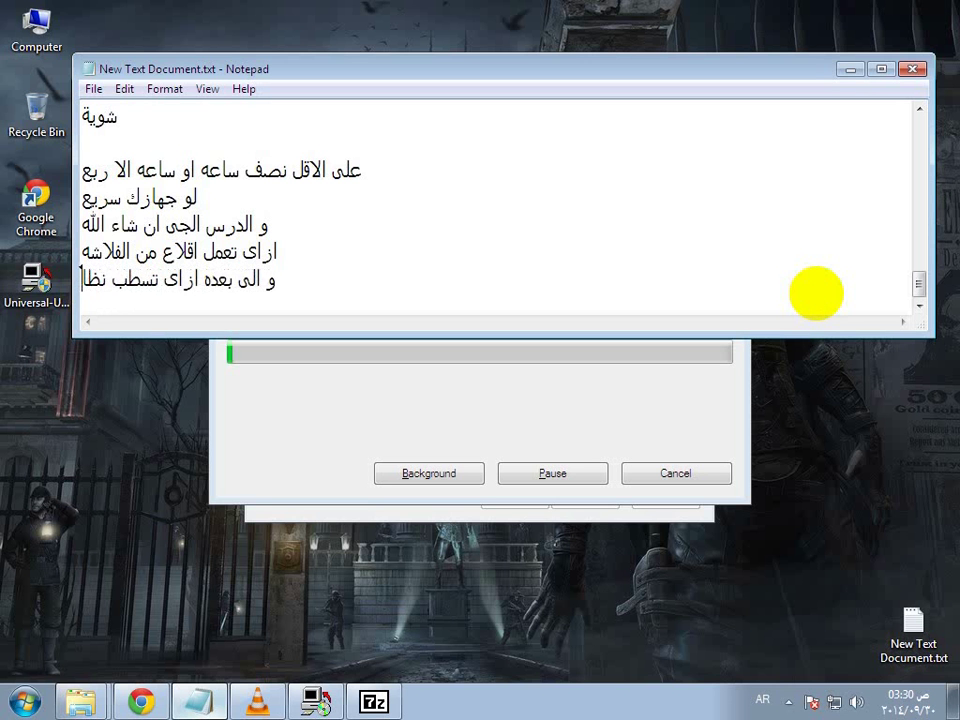
type("م الكال")
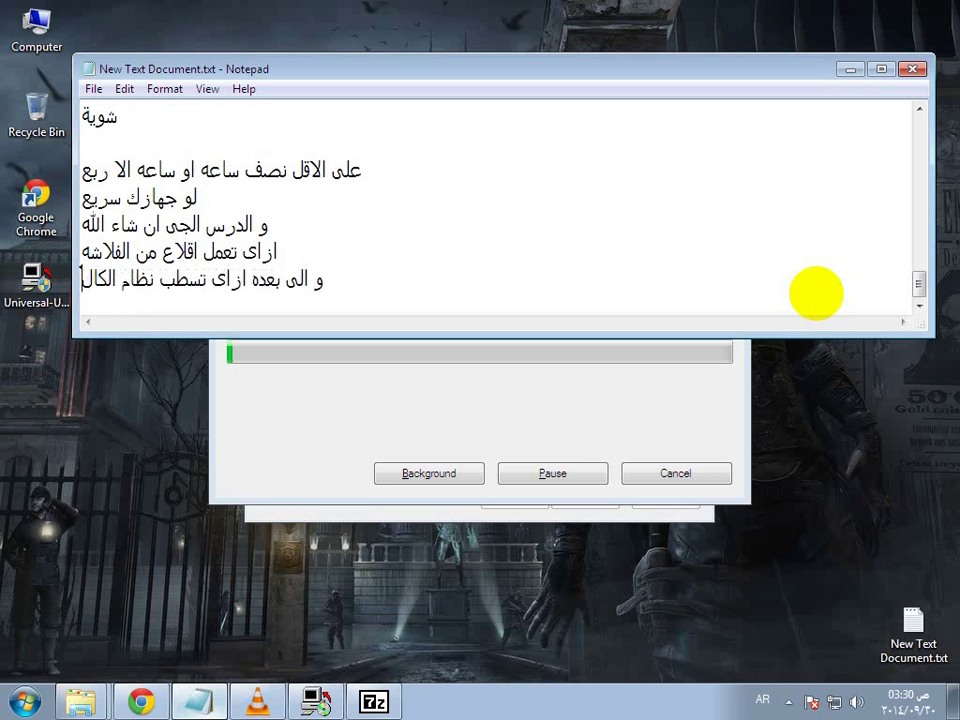
type("ى لينكس اساسى")
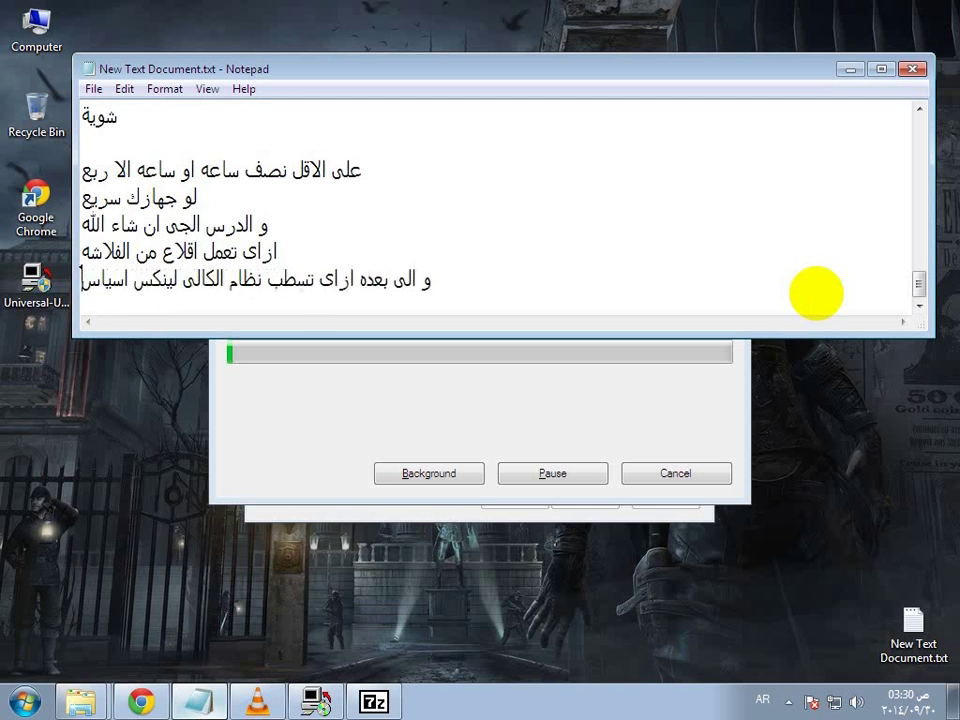
key("BackSpace")
key("BackSpace")
type("سى")
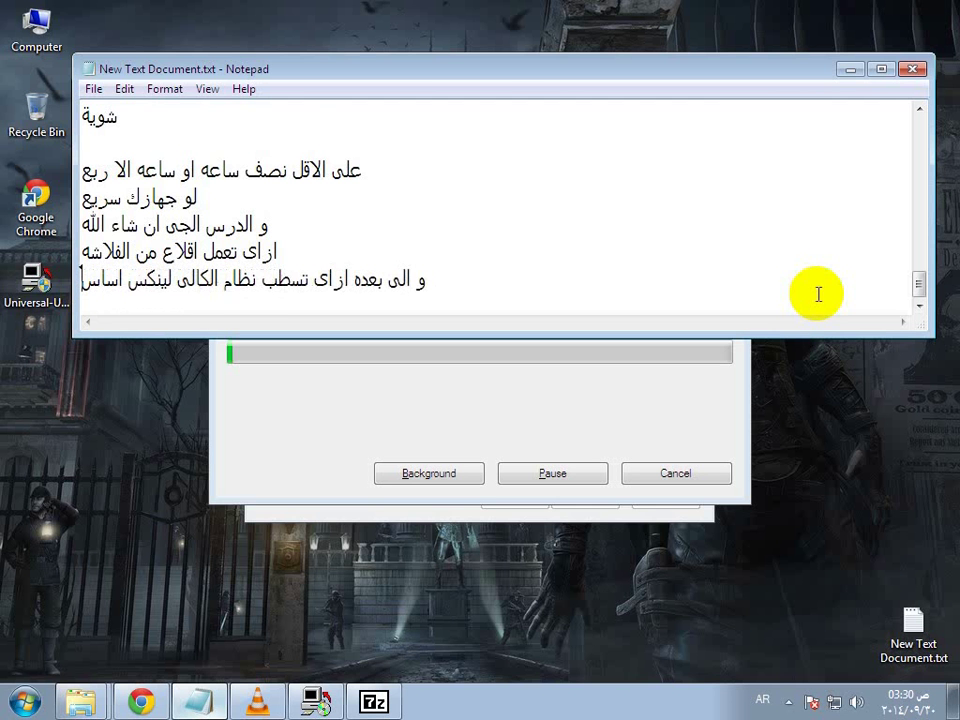
key("BackSpace")
key("BackSpace")
type("ى")
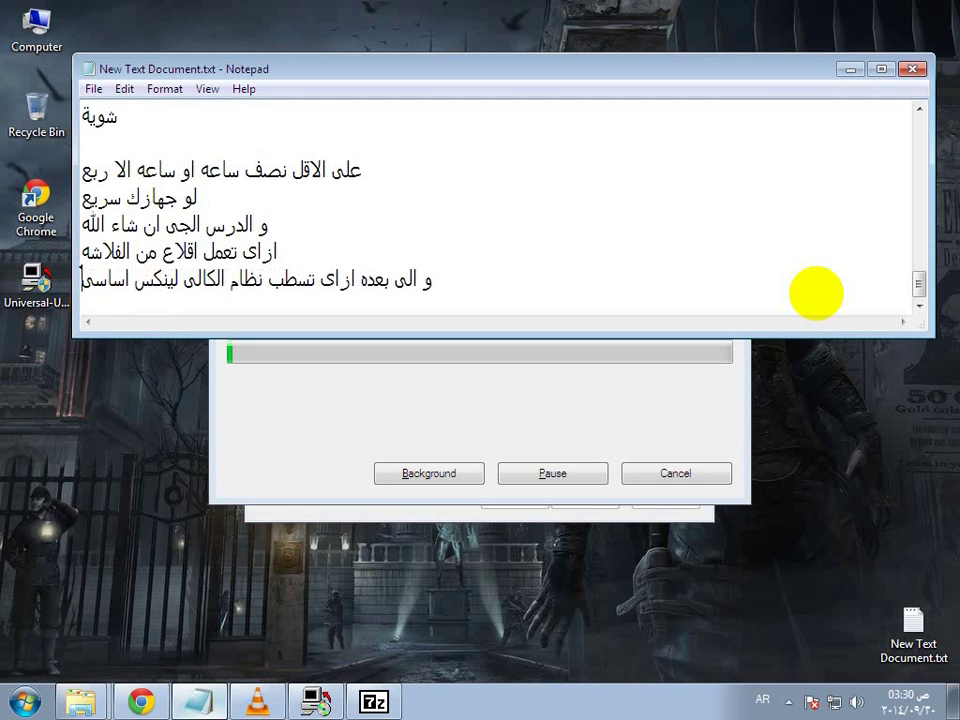
- Add the lines "ان شاء الله" and "و الدرس انت" at the end of the note
key("Return")
type("ان شاء الله")
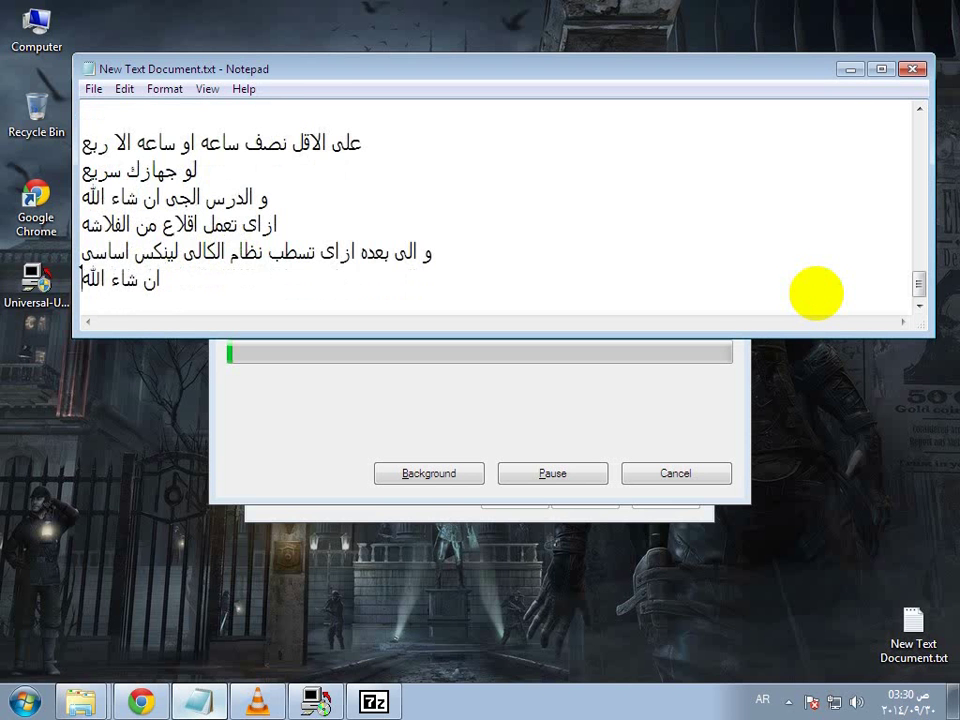
key("Return")
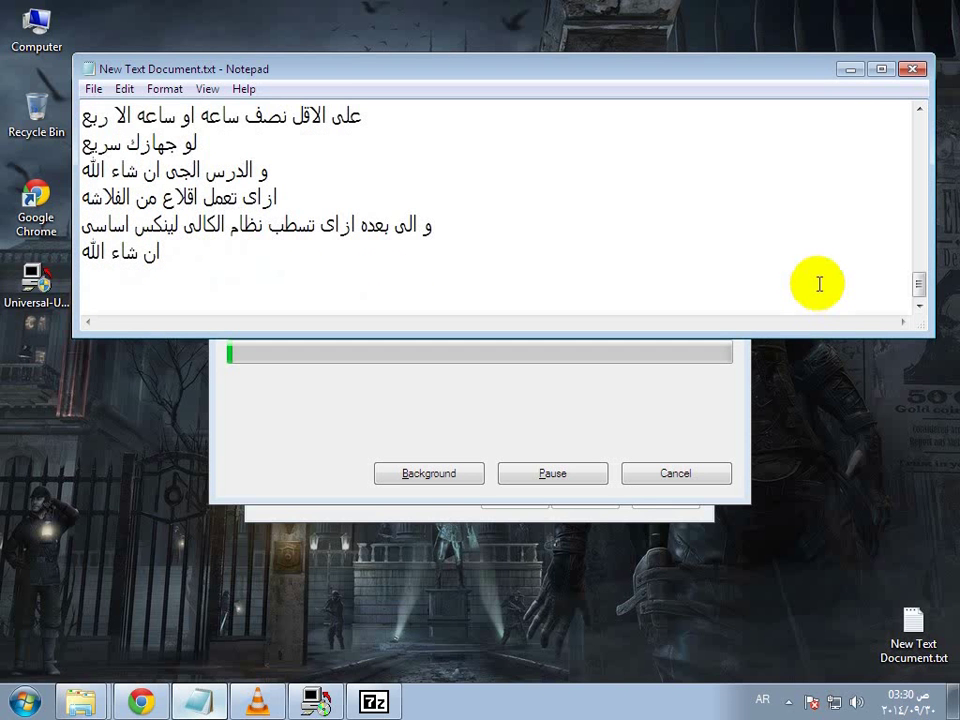
type("و الدرس انت")
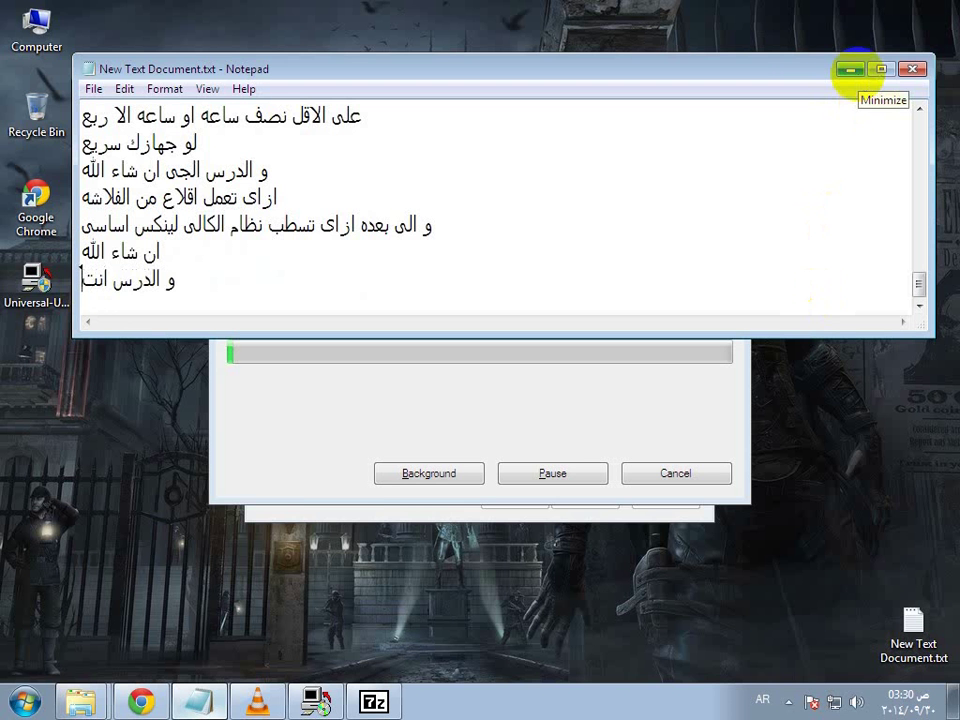
- Complete the note's last line as "و الدرس انتها" and add the closing line "و السلام عليكم و رحمه الله و بركاته"
type("ها")
key("Return")
type("و")
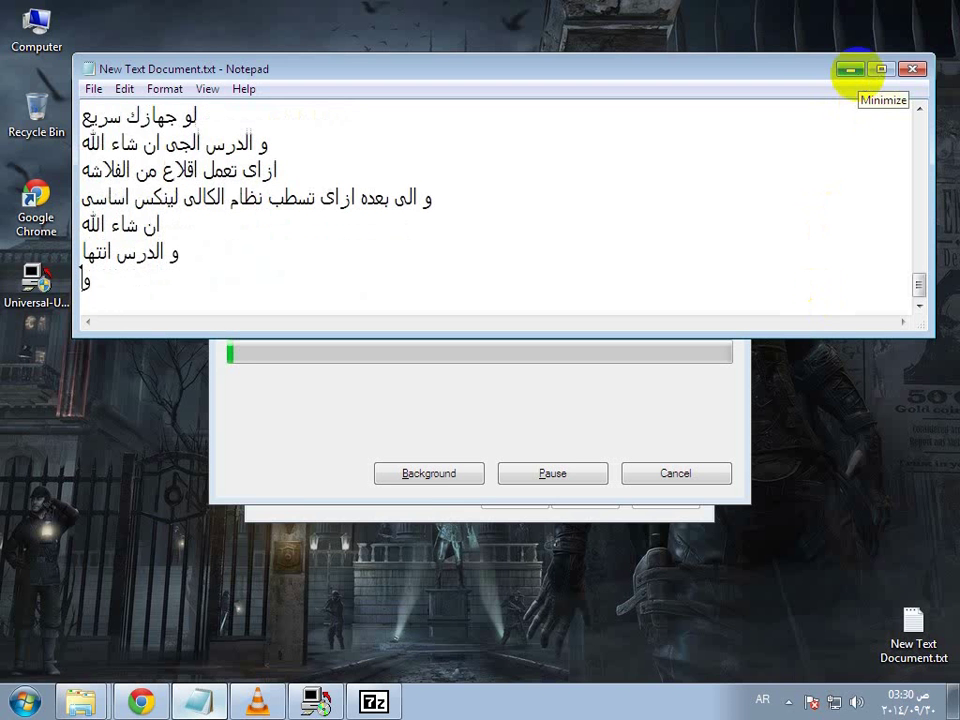
type(" السلام عليكم")
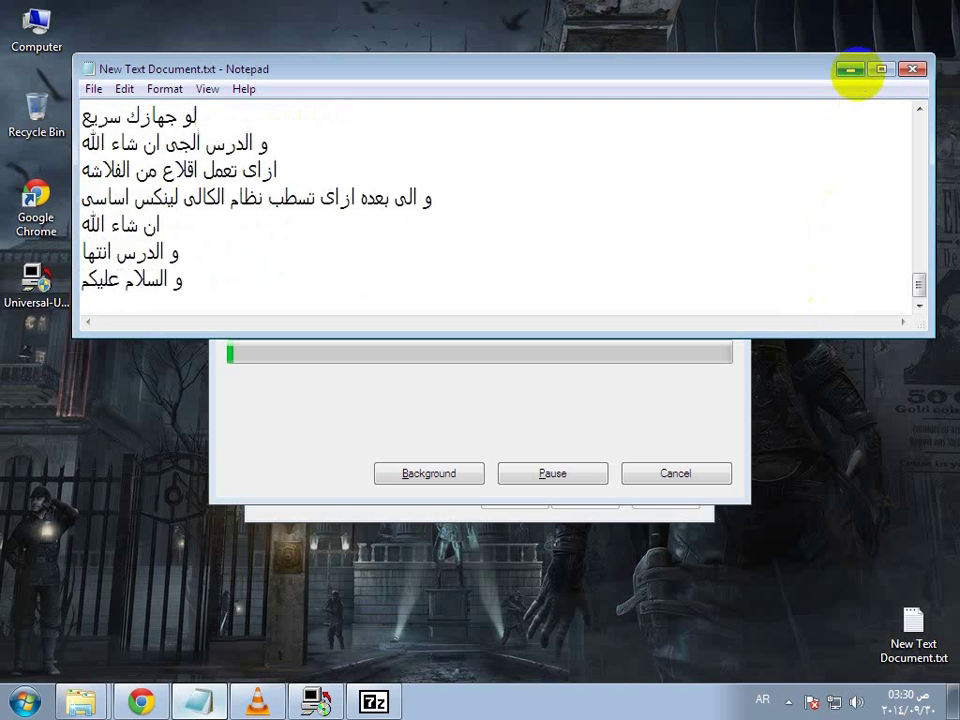
type(" و رحمه الله")
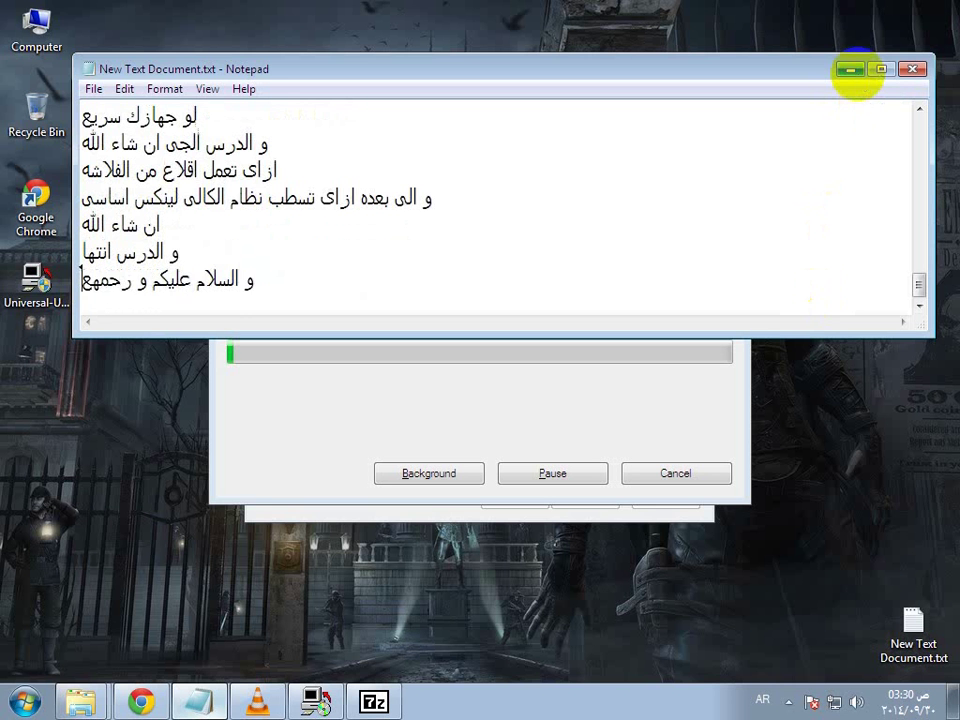
type(" و بركا")
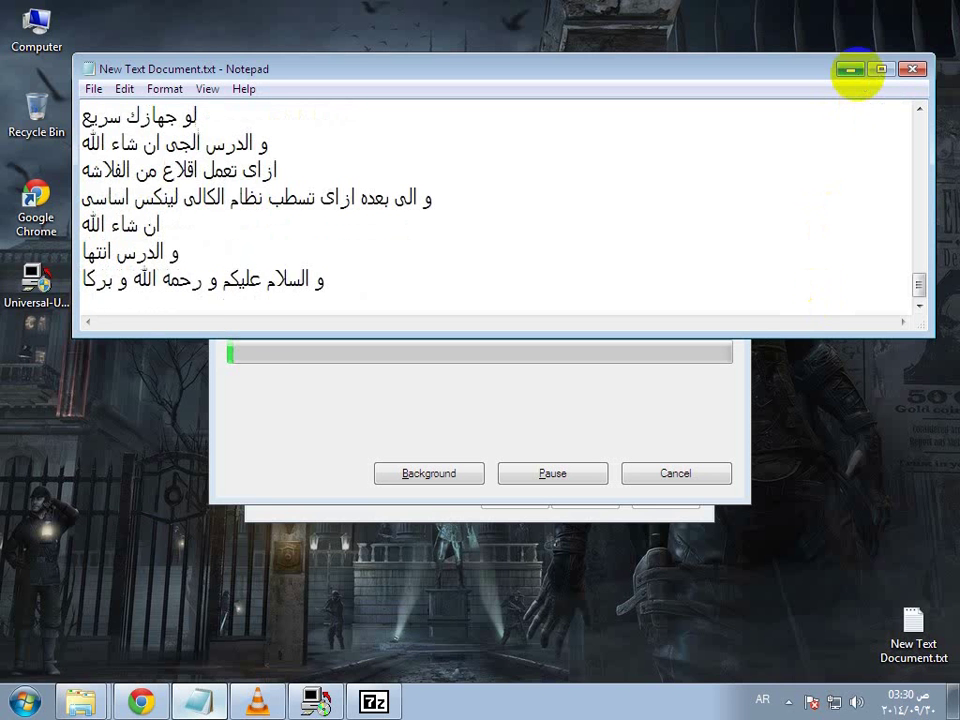
type("ته")
key("Return")
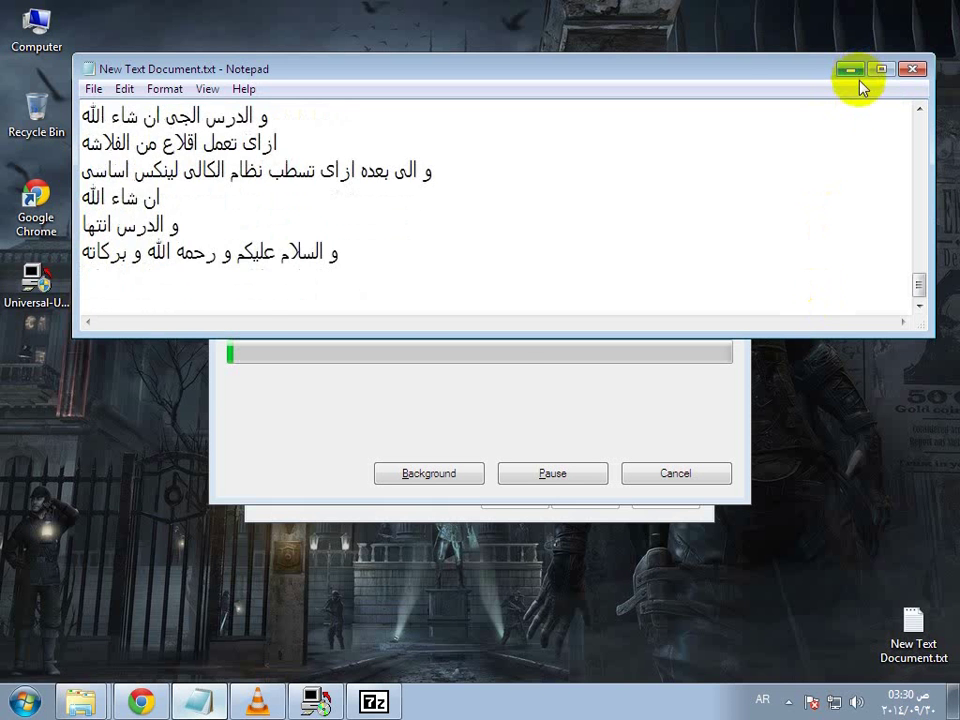
- Minimize the note and switch to Chrome to show the author's Facebook profile and the Egy Hack Demons page
left_click(849, 72)
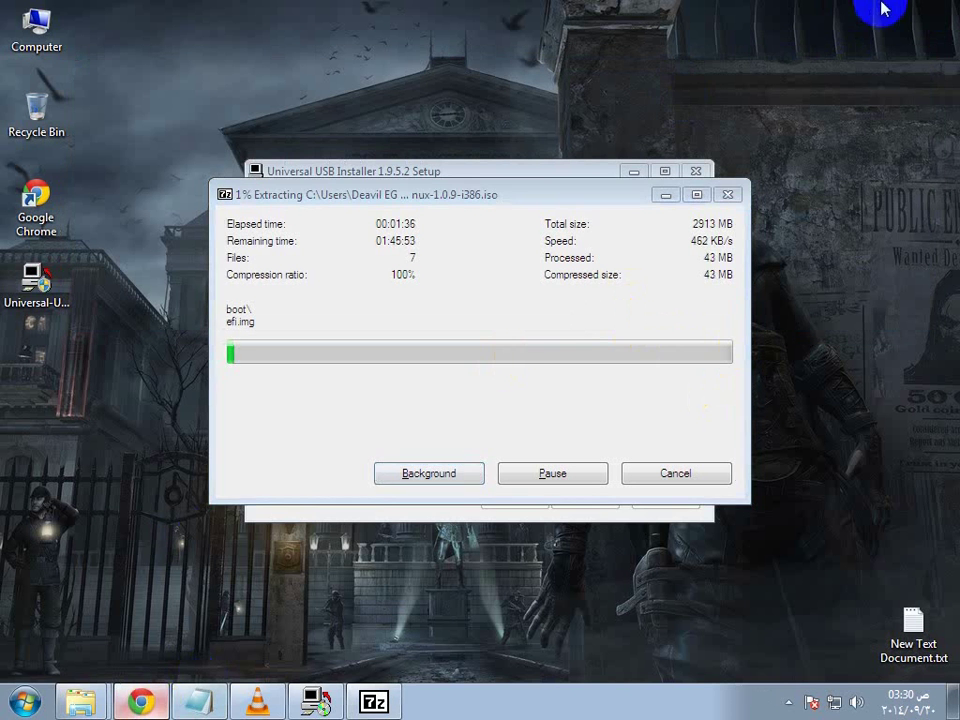
left_click(833, 94)
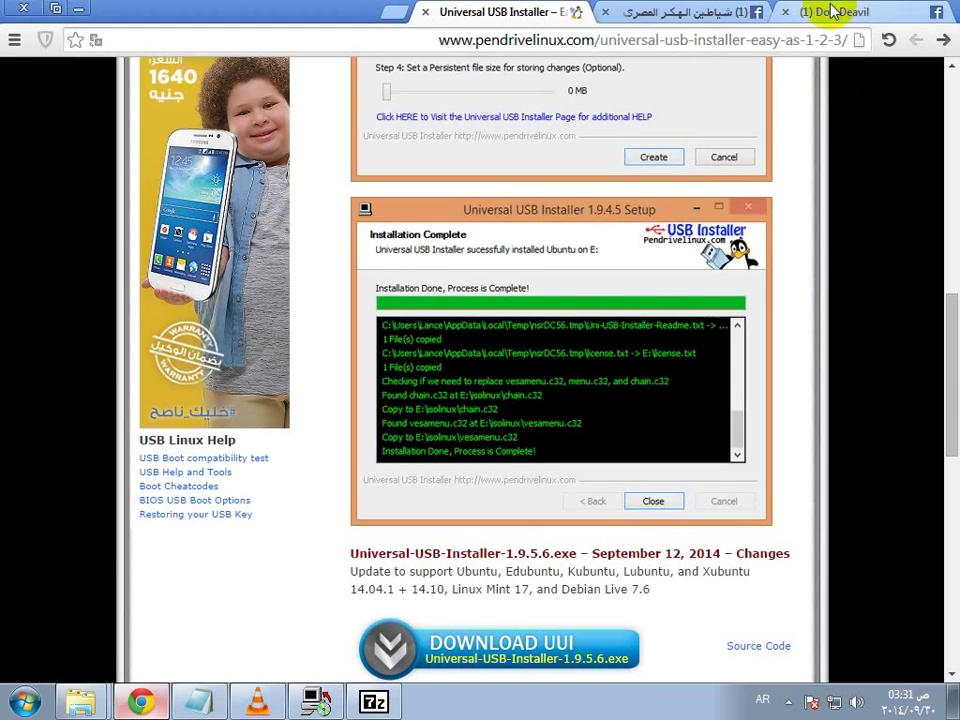
left_click(833, 12)
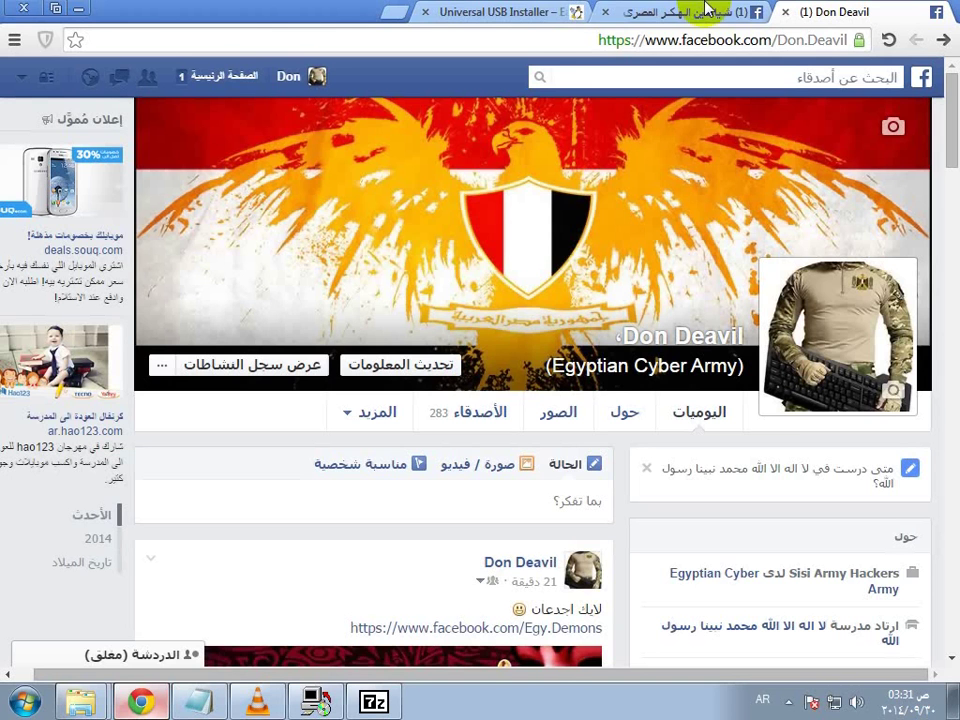
key("ctrl+shift+Tab")
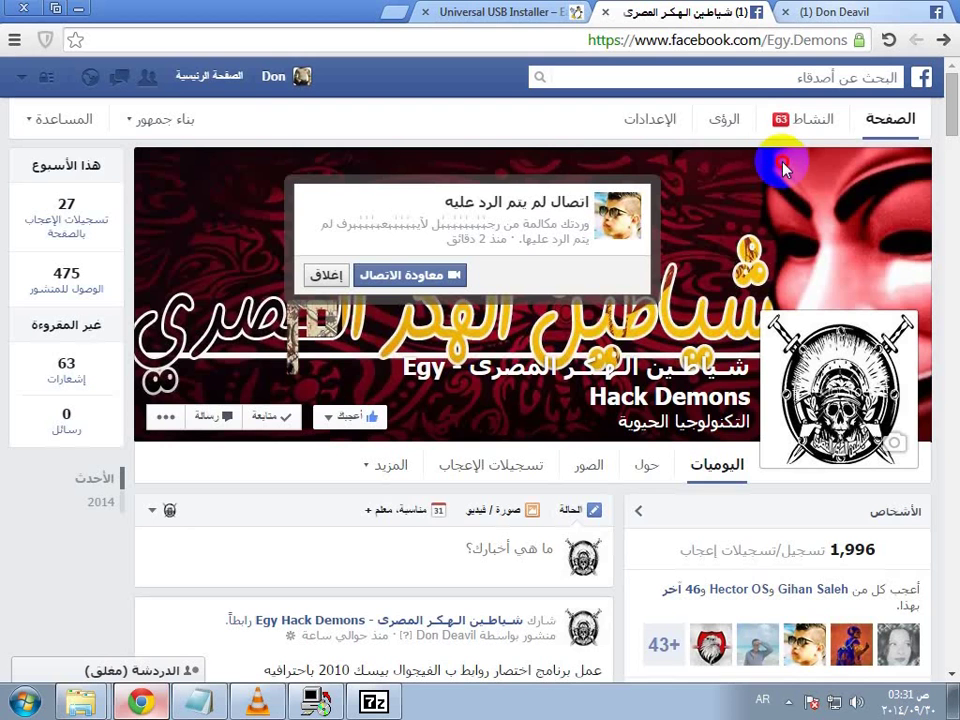
key("ctrl+Tab")
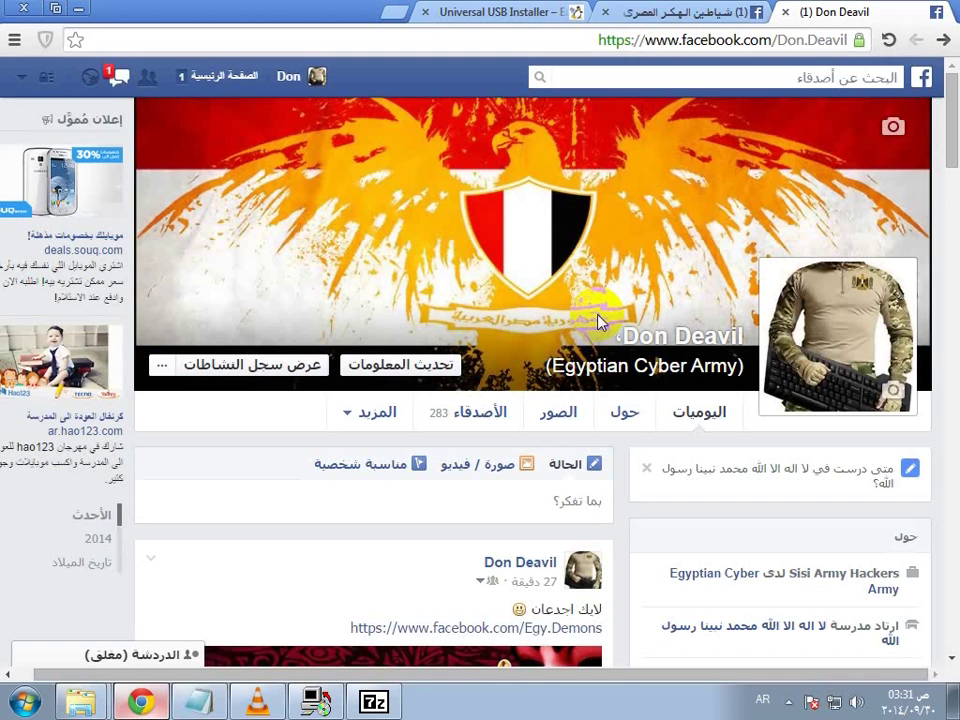